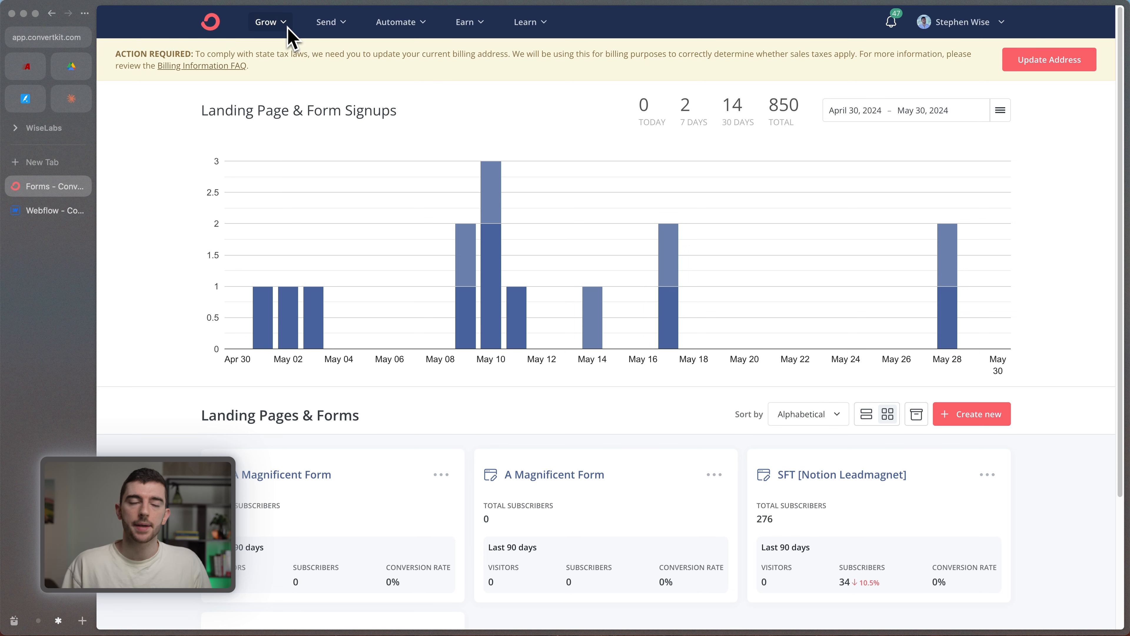
Start a new form in Landing Pages & Forms using the Inline display format
{"action": "left_click", "coordinate": [266, 24]}
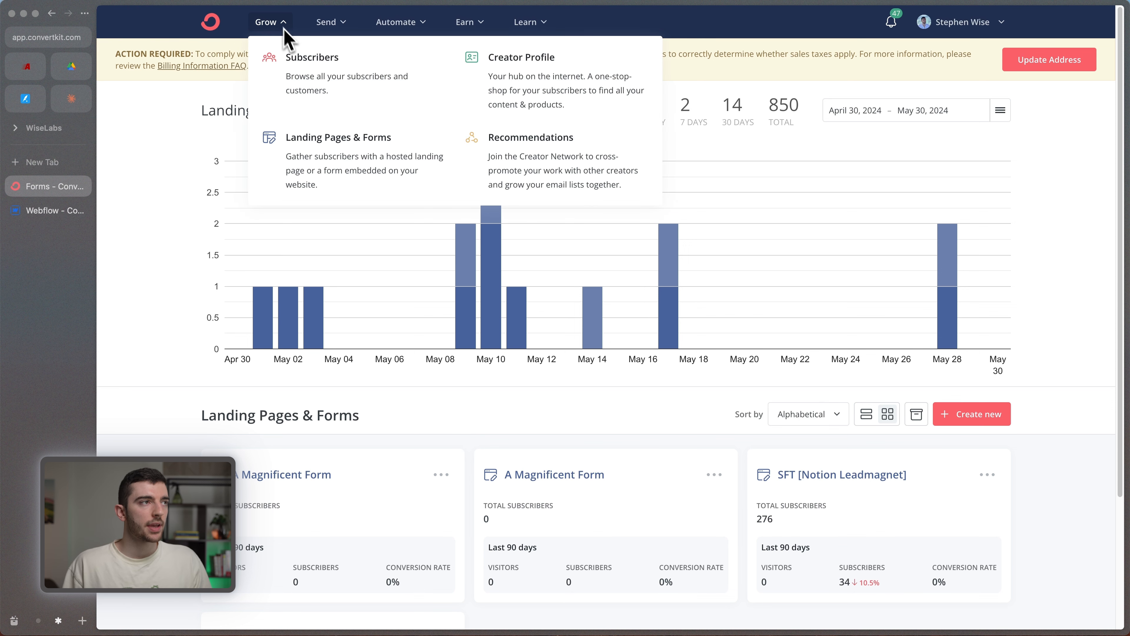
{"action": "left_click", "coordinate": [346, 163]}
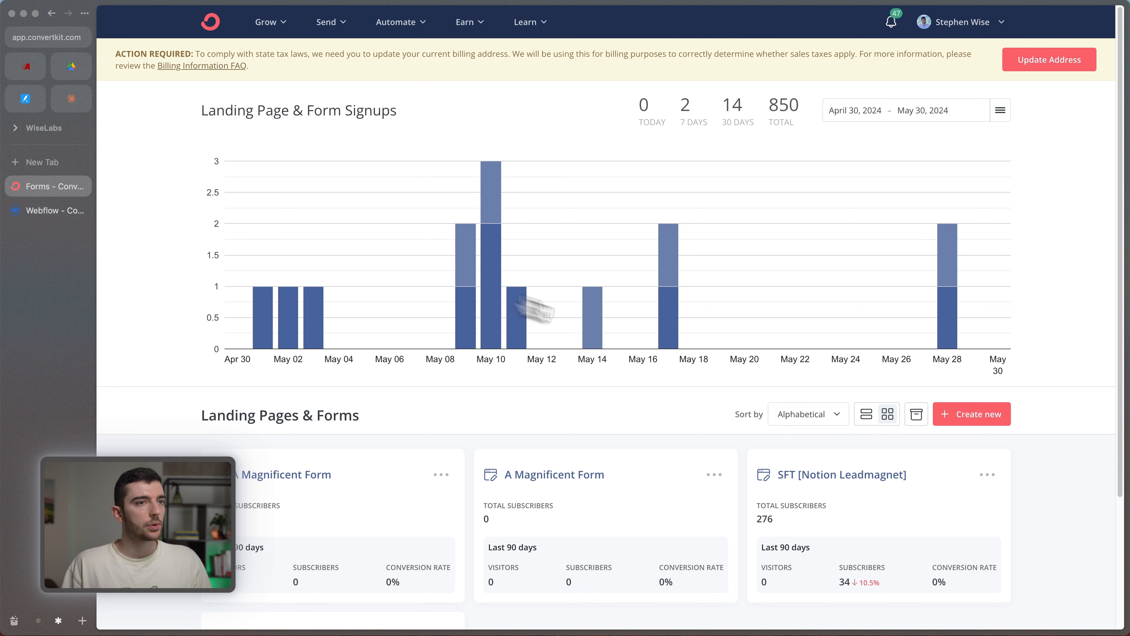
{"action": "left_click", "coordinate": [985, 428]}
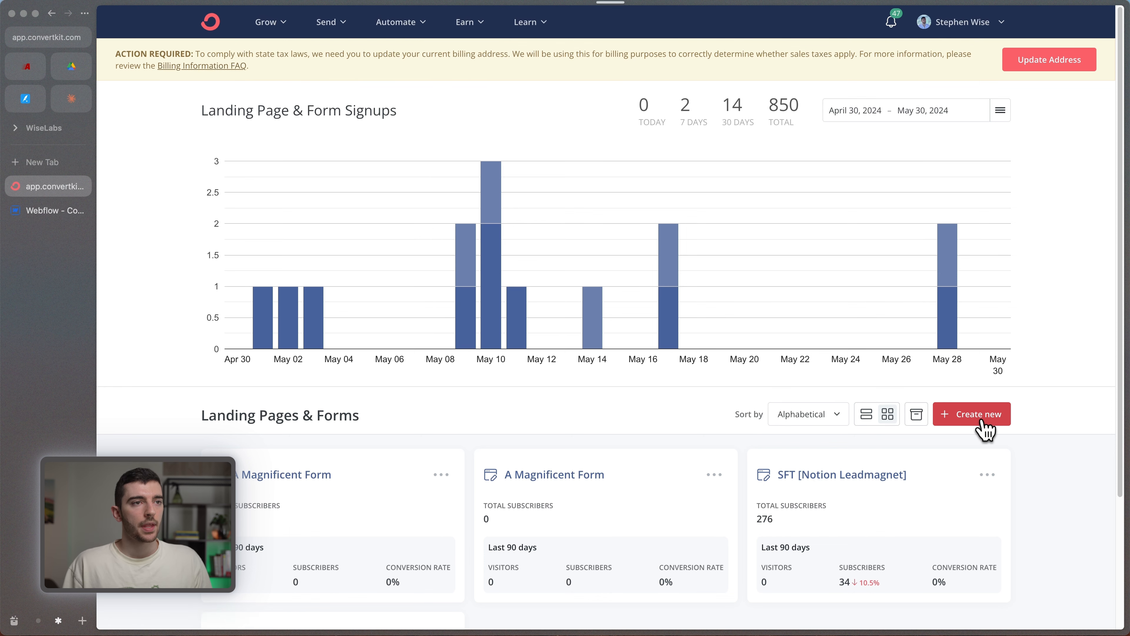
{"action": "left_click", "coordinate": [546, 201]}
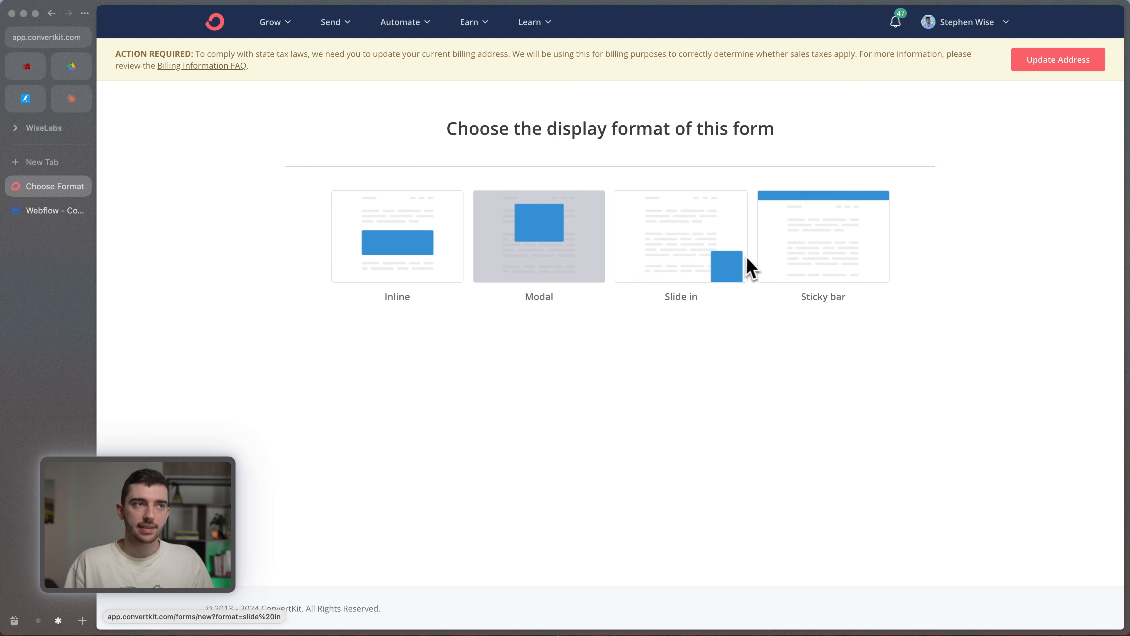
{"action": "left_click", "coordinate": [406, 306]}
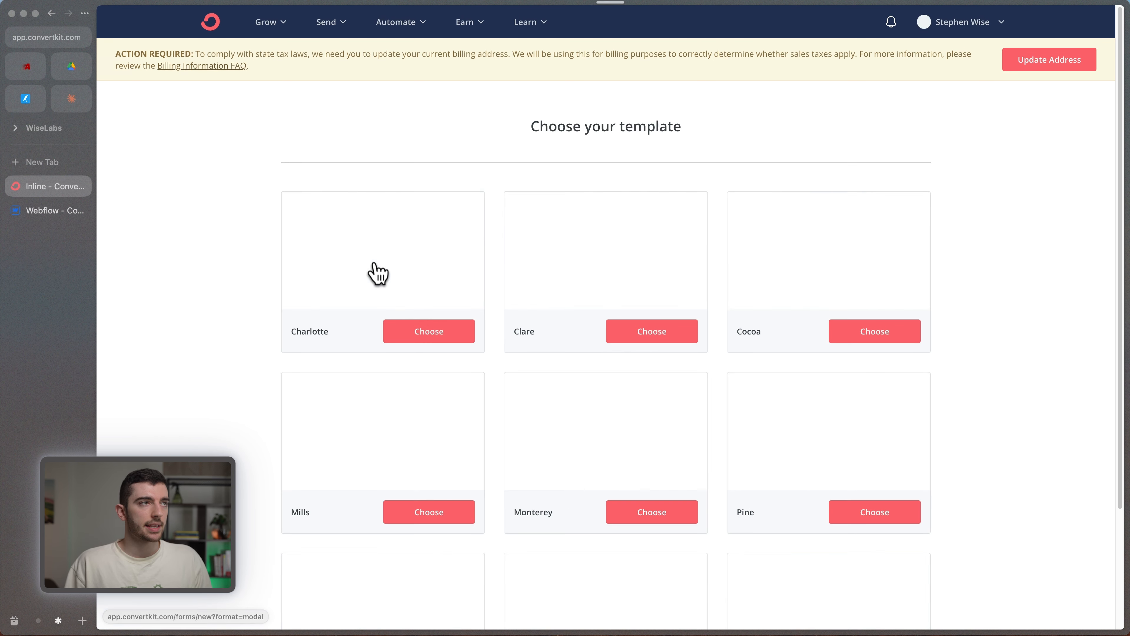
Create the form from the Clare template and rename it "A Magnificent Form"
{"action": "scroll", "coordinate": [640, 285], "scroll_direction": "down", "scroll_amount": 3}
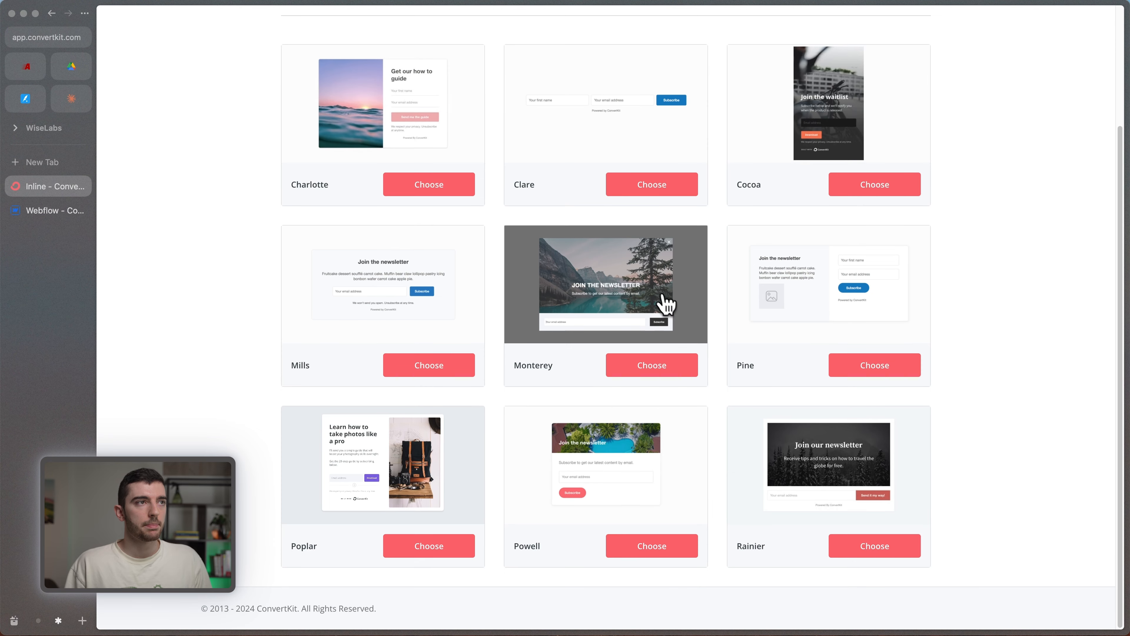
{"action": "scroll", "coordinate": [594, 347], "scroll_direction": "up", "scroll_amount": 3}
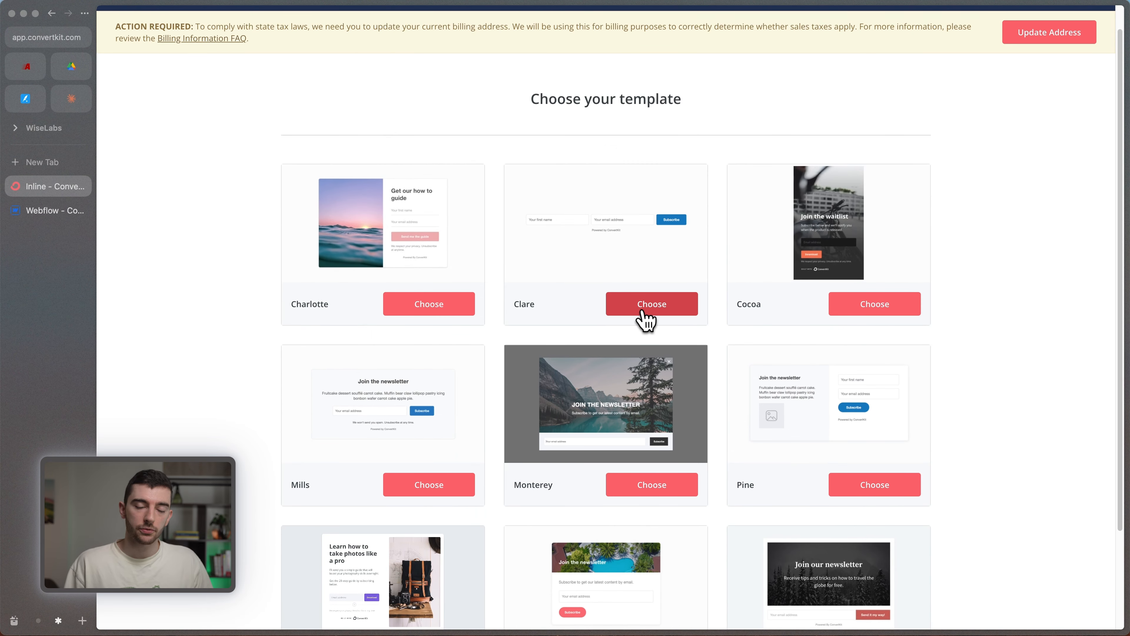
{"action": "left_click", "coordinate": [693, 304]}
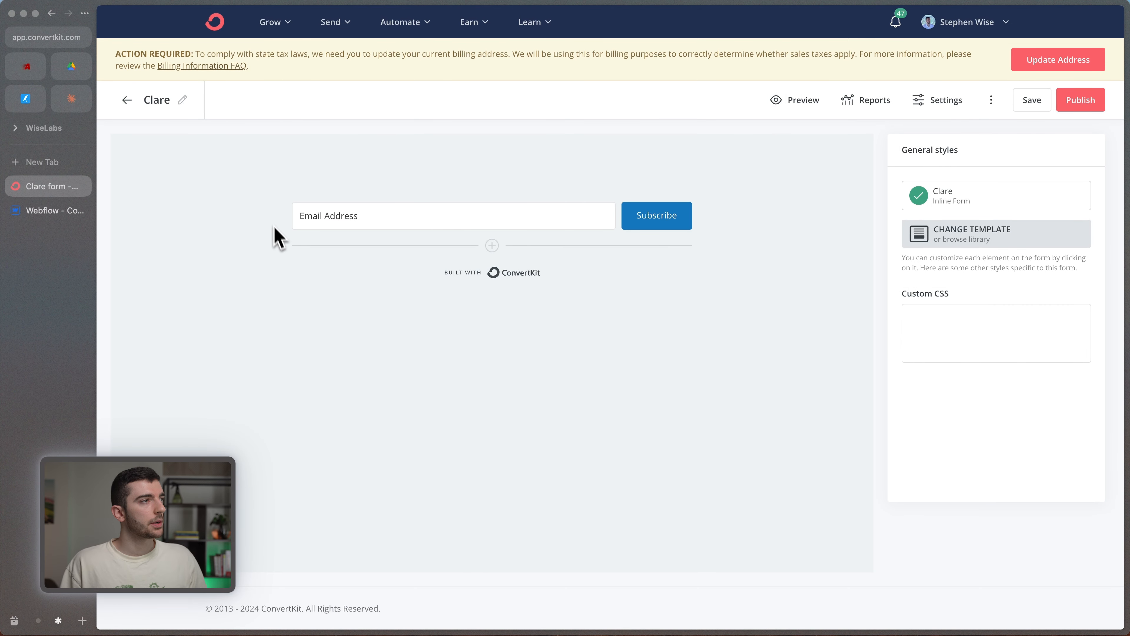
{"action": "left_click", "coordinate": [183, 99]}
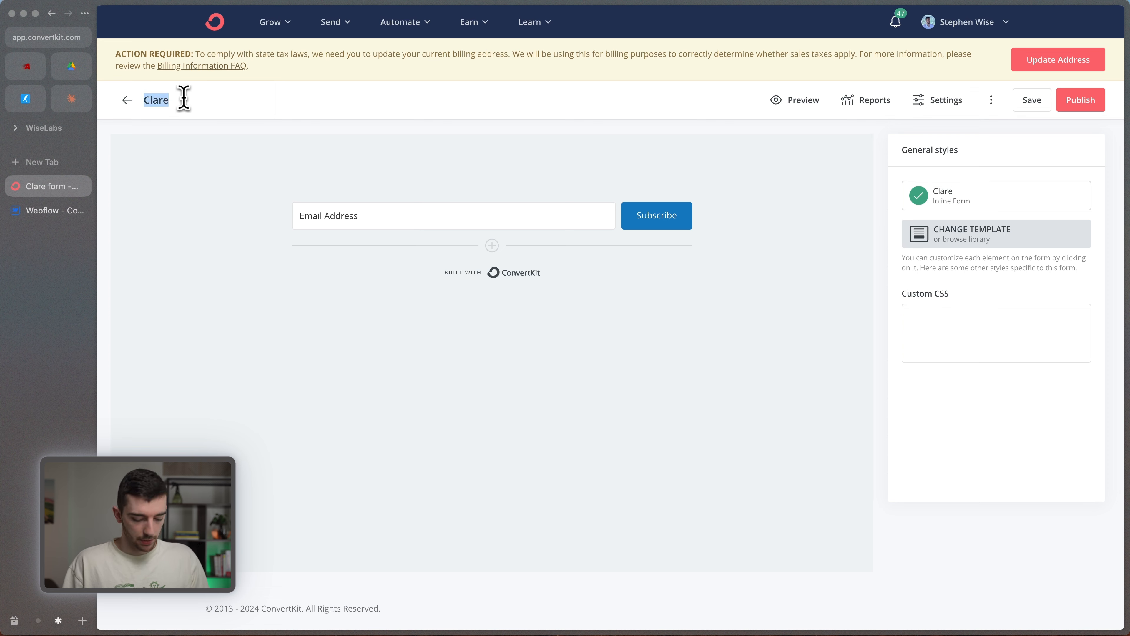
{"action": "key", "text": "cmd+v"}
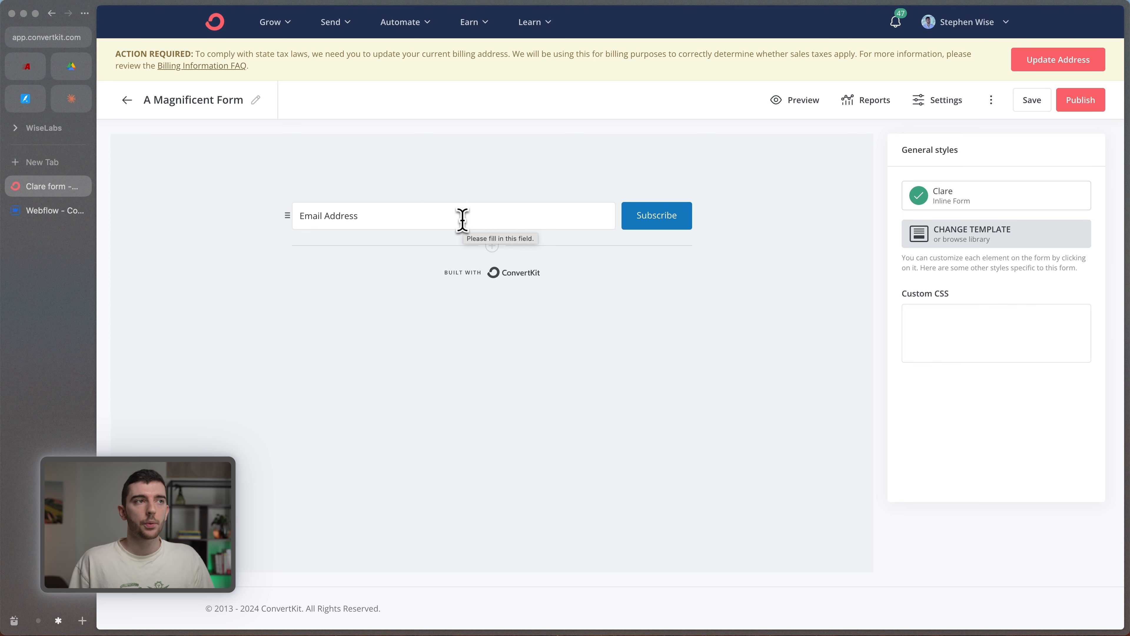
{"action": "left_click", "coordinate": [462, 218]}
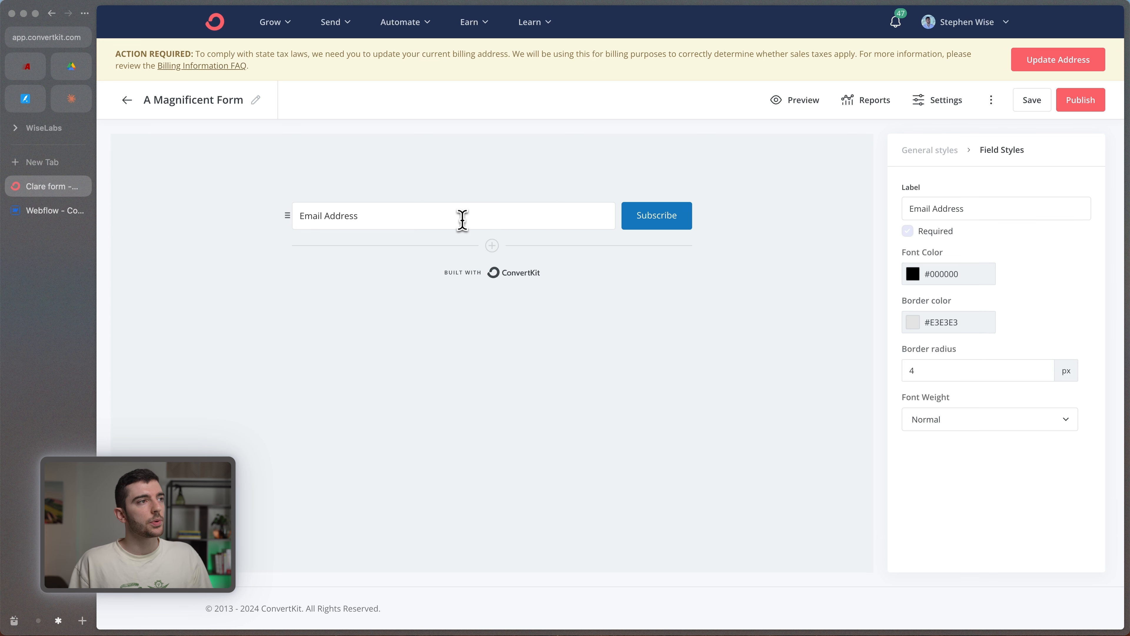
{"action": "left_click", "coordinate": [492, 246]}
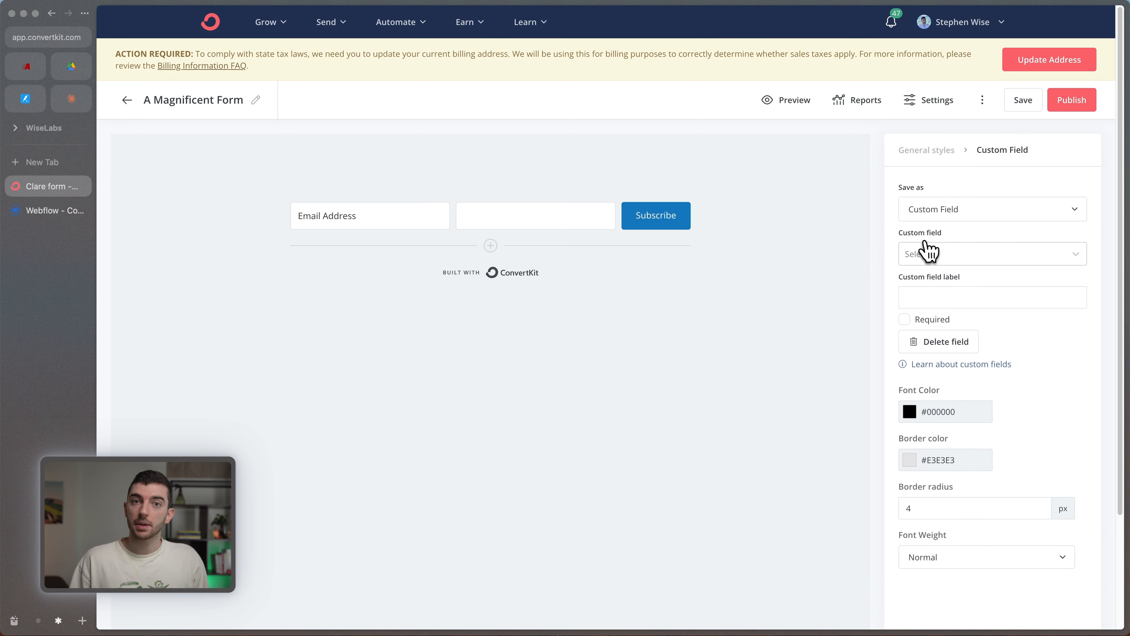
{"action": "left_click", "coordinate": [939, 356]}
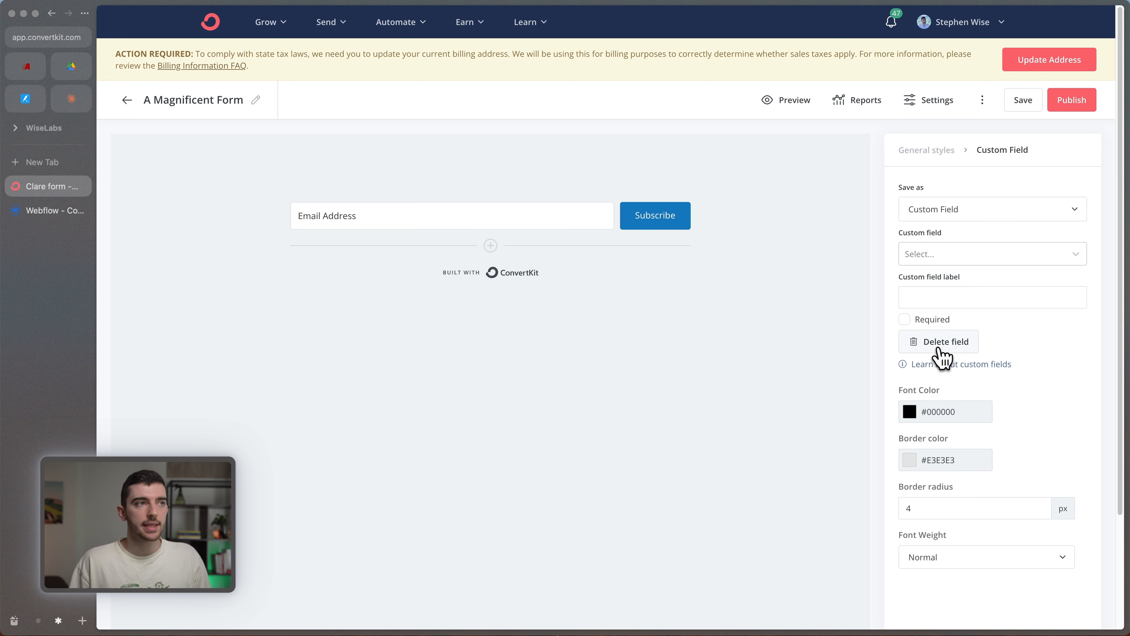
Style the Subscribe button with background color #137942, a border radius of 9 px and Bold font weight
{"action": "left_click", "coordinate": [662, 227]}
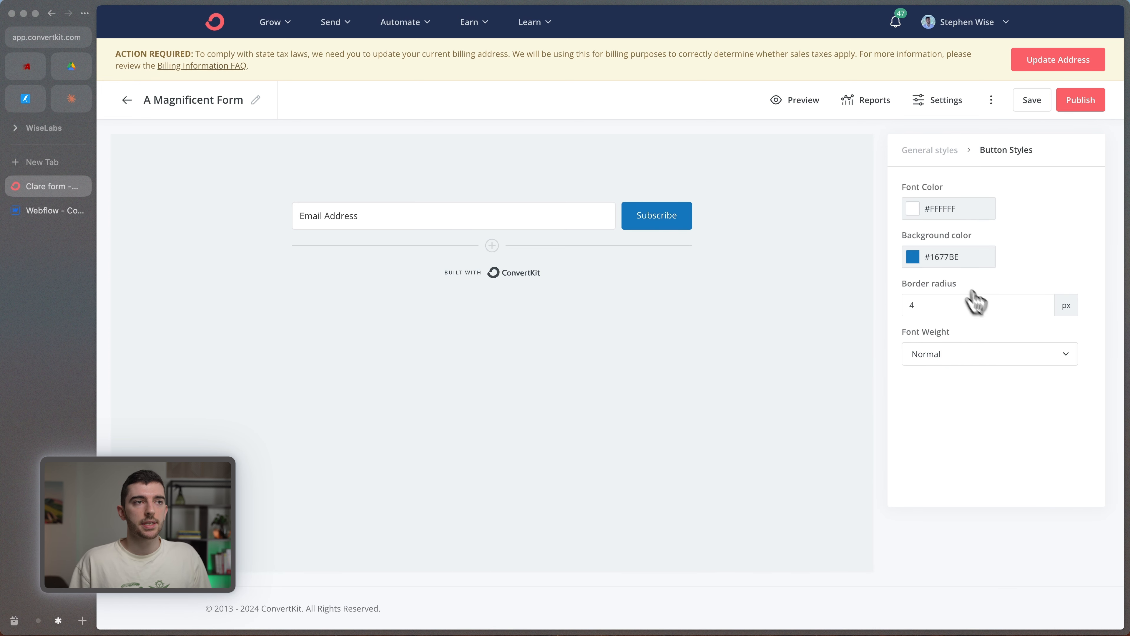
{"action": "left_click", "coordinate": [913, 257]}
{"action": "left_click_drag", "start_coordinate": [969, 312], "coordinate": [985, 330]}
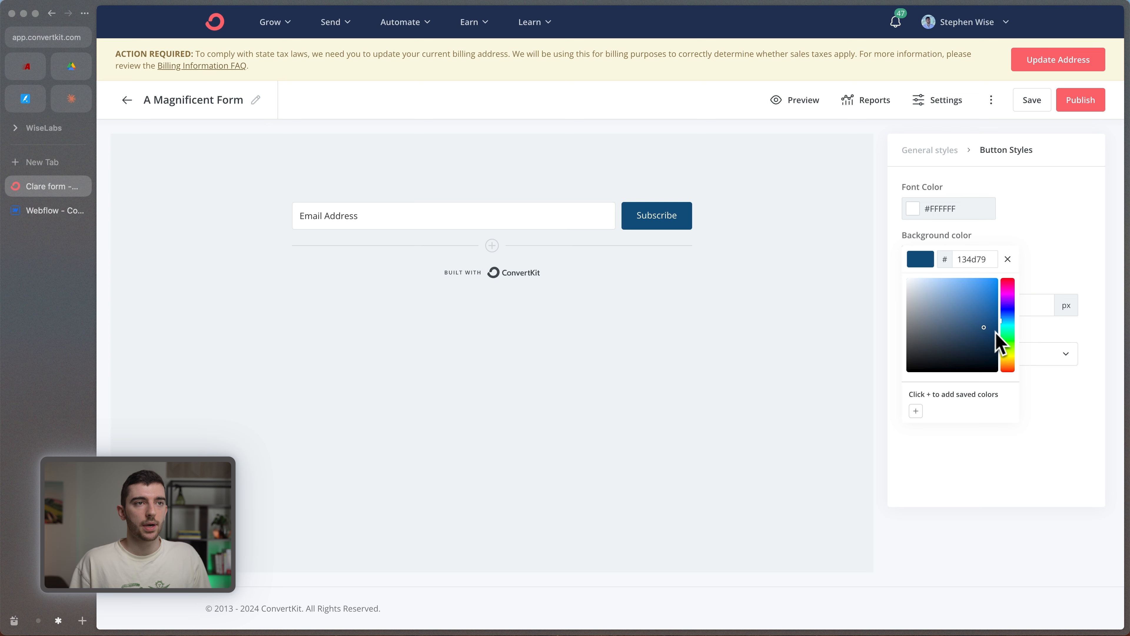
{"action": "left_click", "coordinate": [1008, 332]}
{"action": "left_click", "coordinate": [1032, 305]}
{"action": "left_click", "coordinate": [1031, 306]}
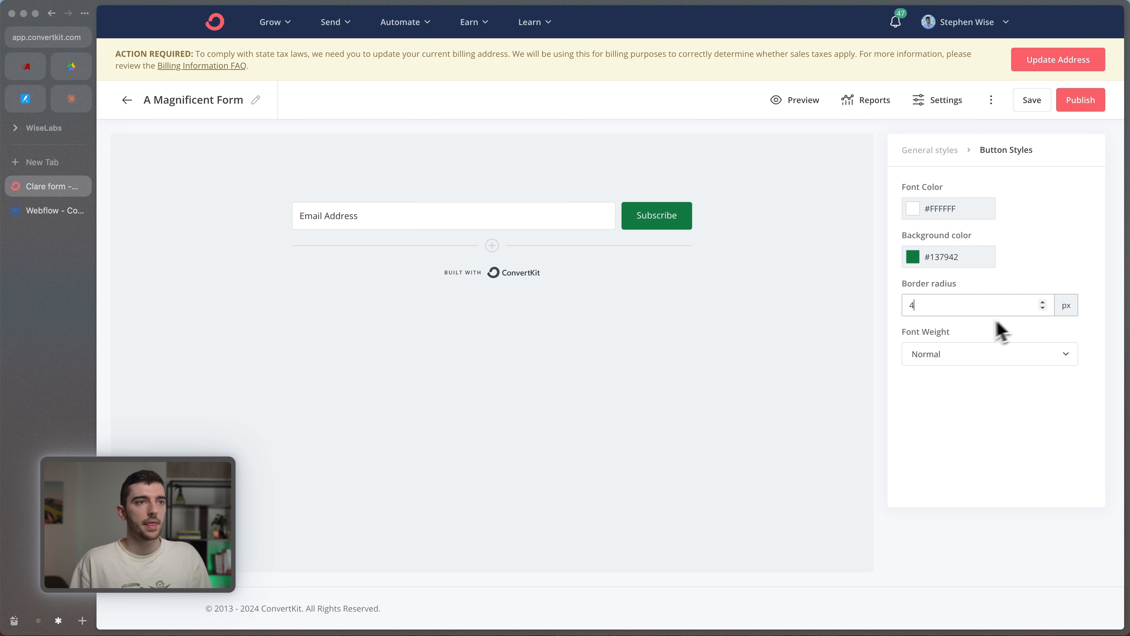
{"action": "left_click", "coordinate": [1011, 355]}
{"action": "left_click", "coordinate": [979, 408]}
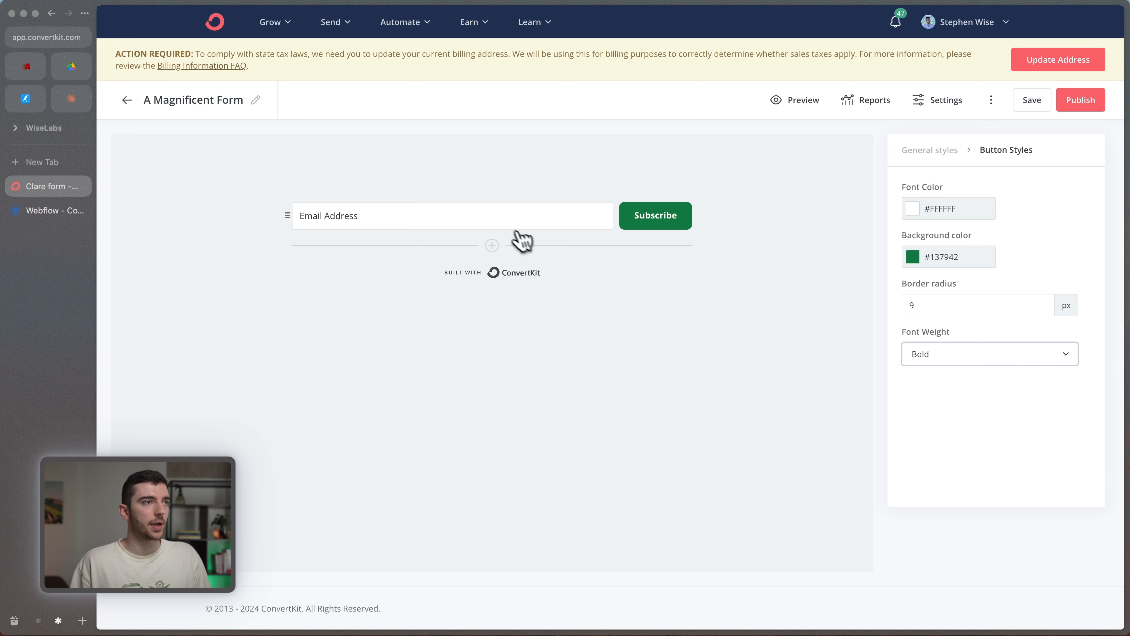
Hide the "Built with ConvertKit" badge on the form
{"action": "left_click", "coordinate": [494, 274]}
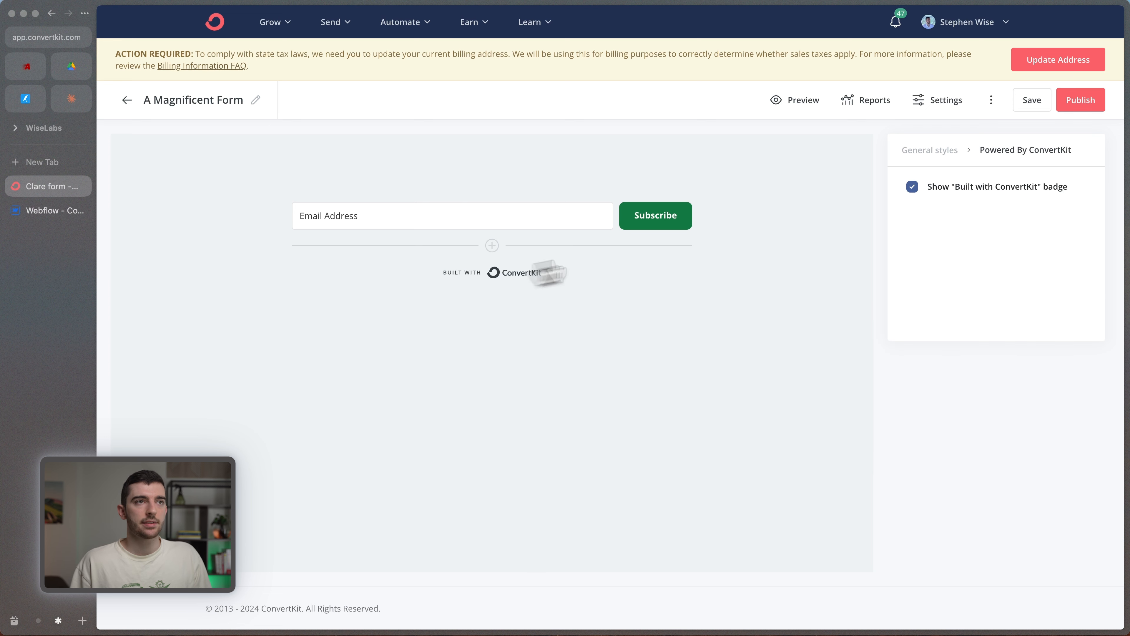
{"action": "left_click", "coordinate": [912, 188]}
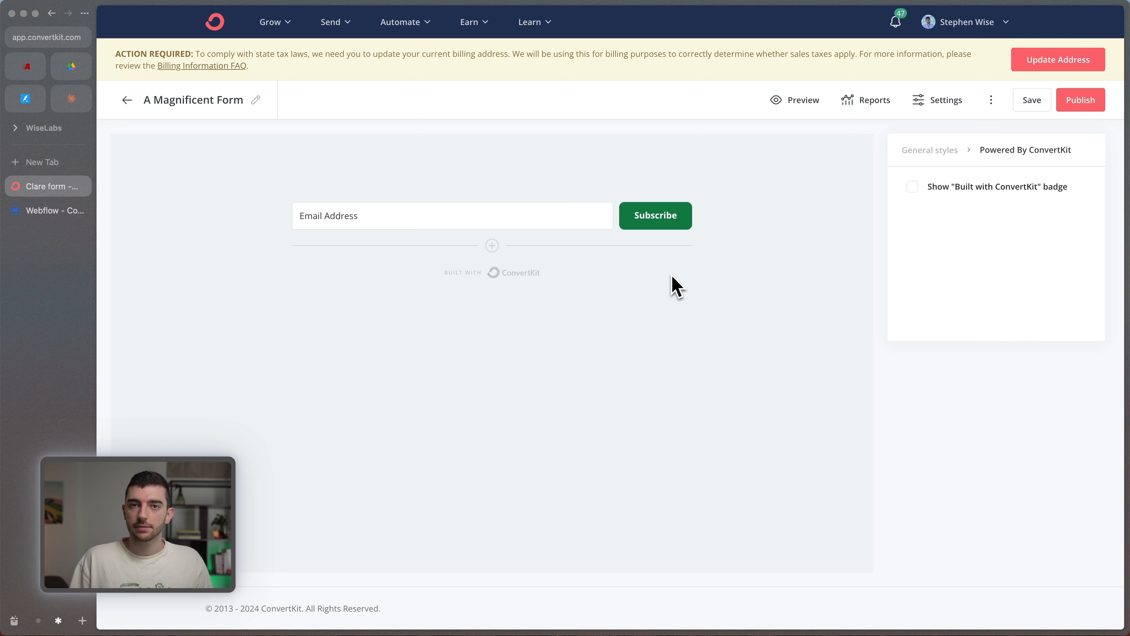
Publish the form and copy its HTML embed code
{"action": "left_click", "coordinate": [1081, 101]}
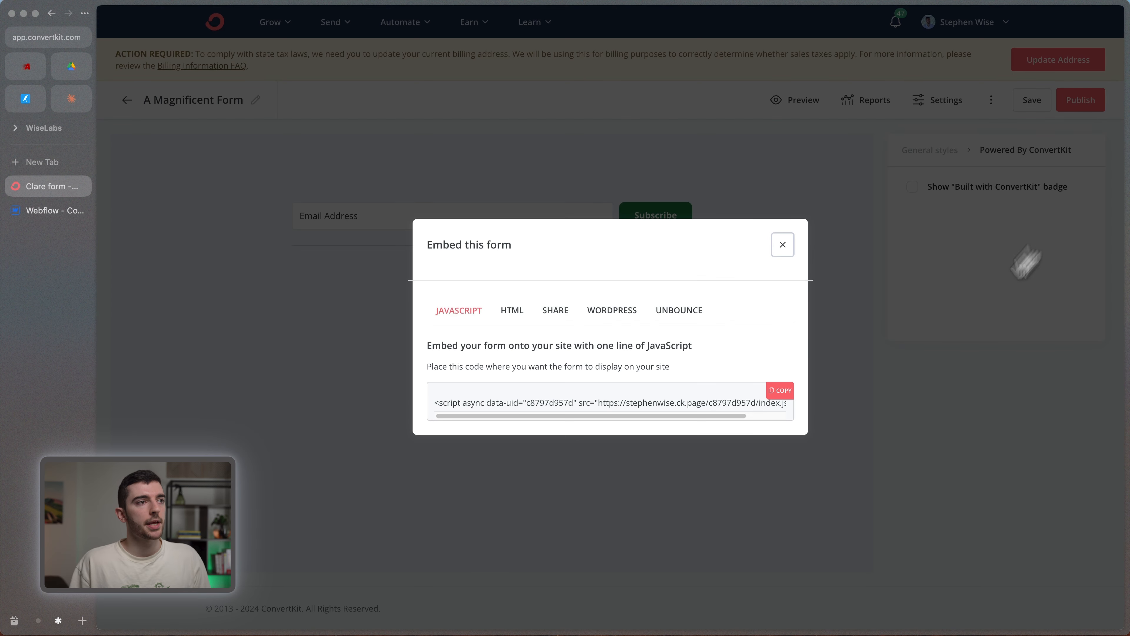
{"action": "left_click", "coordinate": [512, 312]}
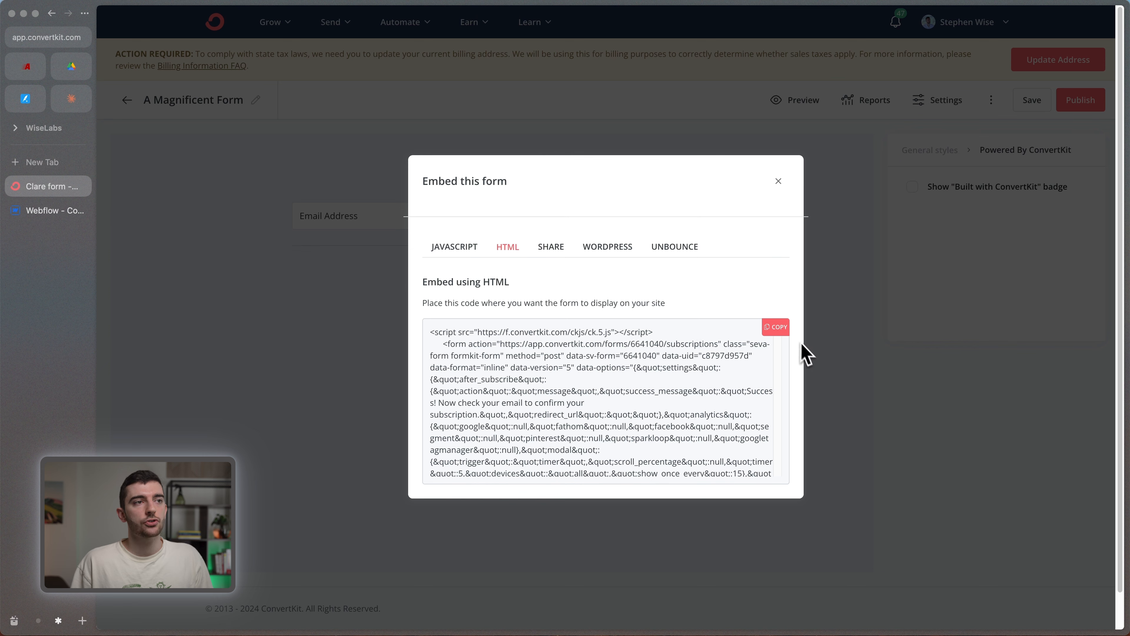
{"action": "left_click", "coordinate": [783, 329]}
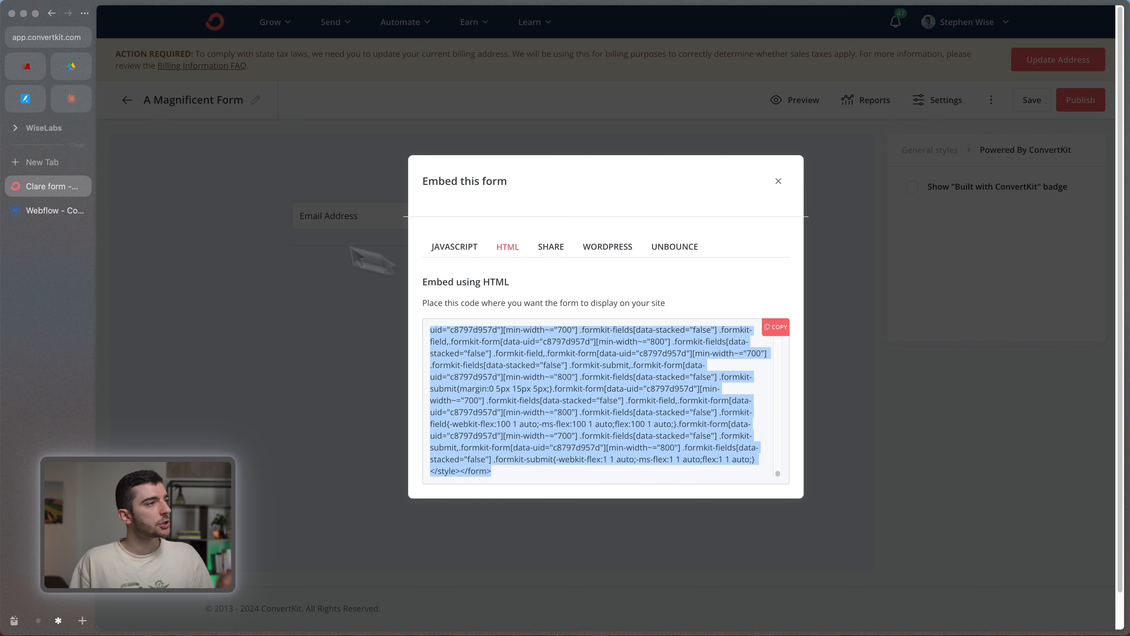
Switch to Webflow, add a Code Embed inside home3-header_content, and save the copied form code in it
{"action": "left_click", "coordinate": [53, 210]}
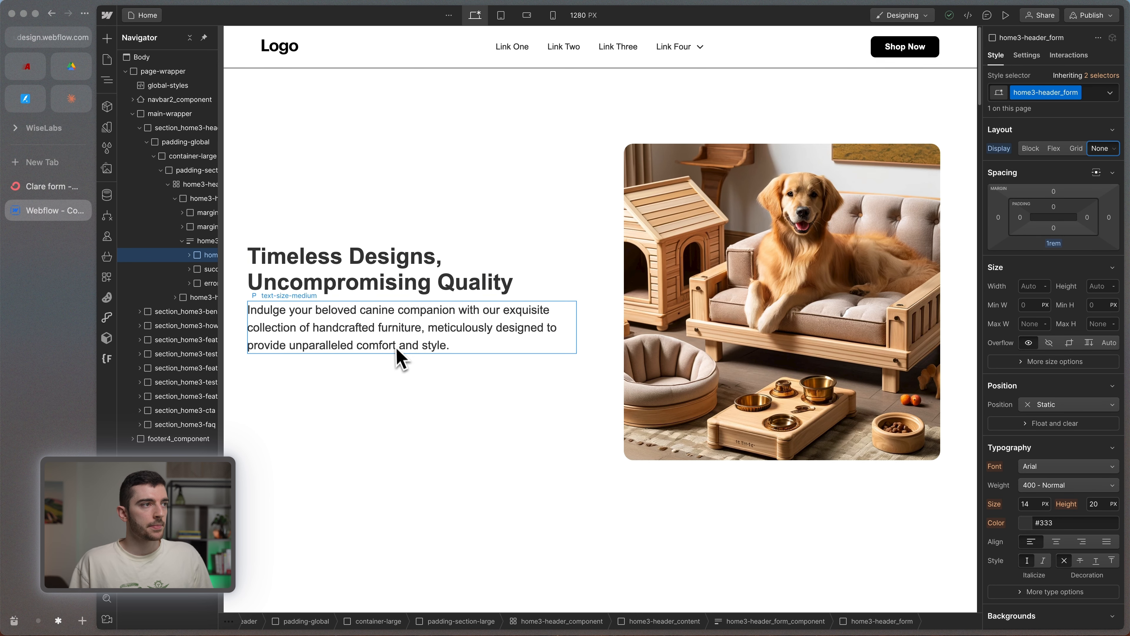
{"action": "left_click", "coordinate": [404, 378]}
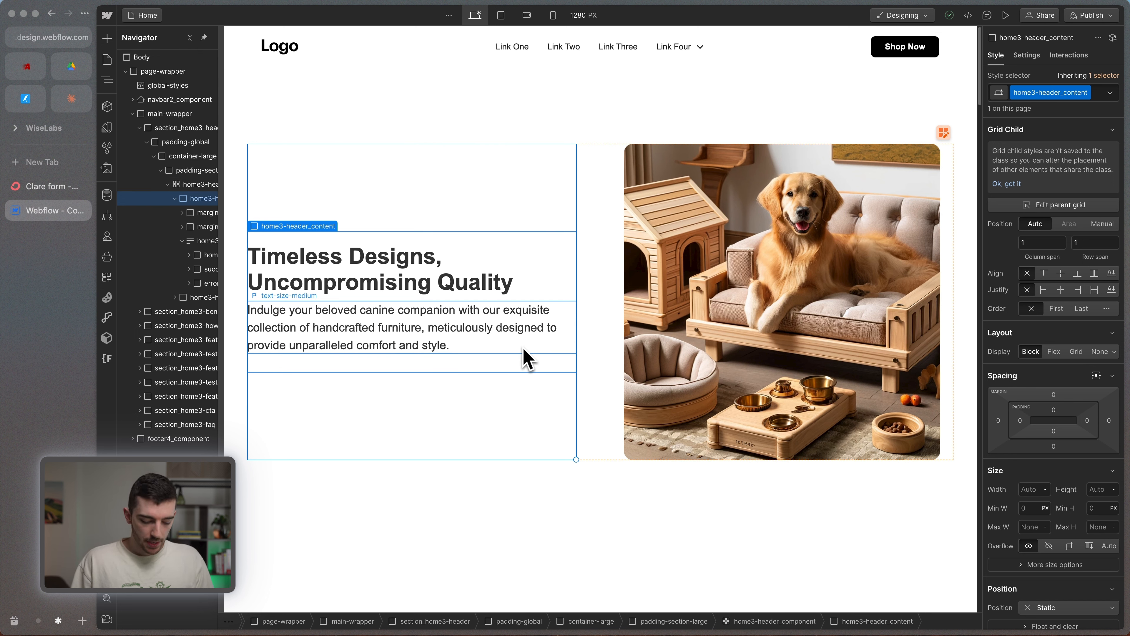
{"action": "key", "text": "super+k"}
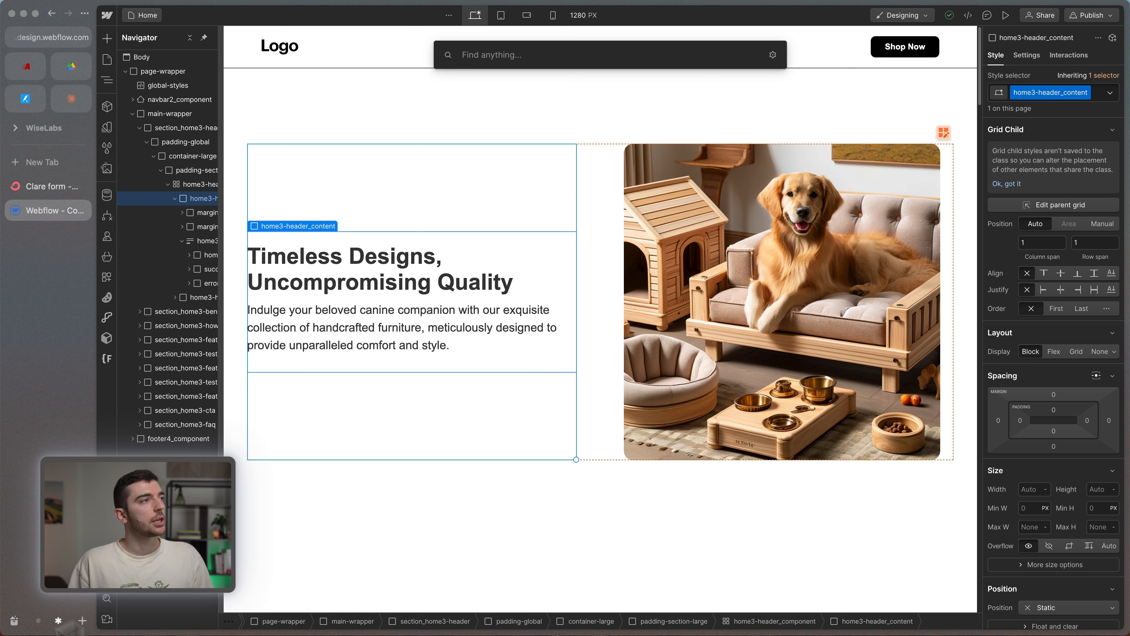
{"action": "key", "text": "Escape"}
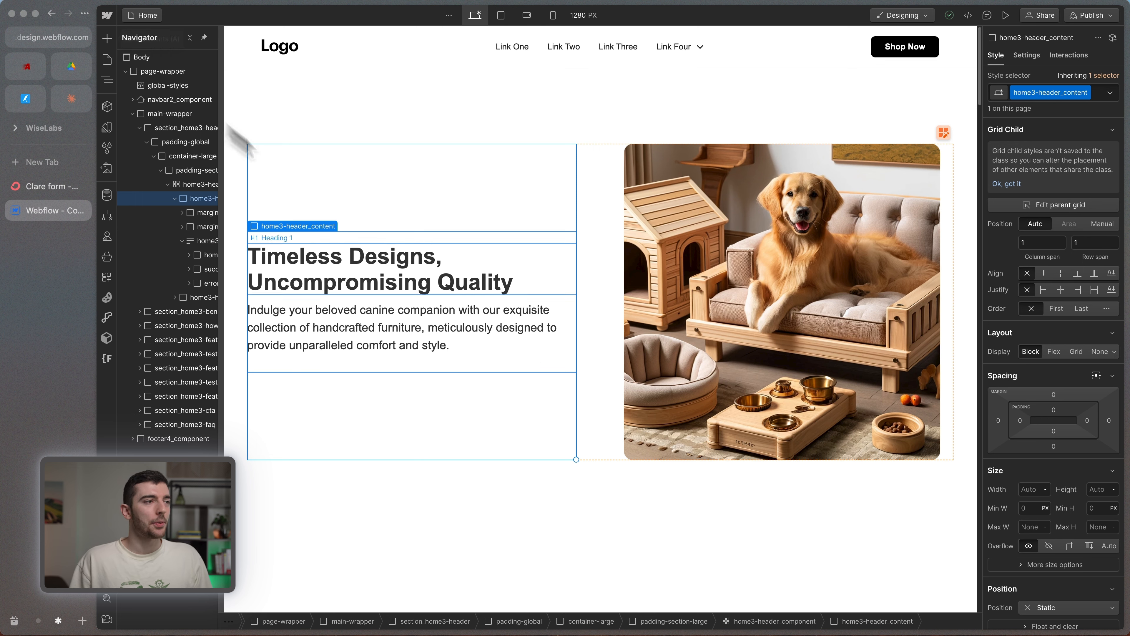
{"action": "key", "text": "super+k"}
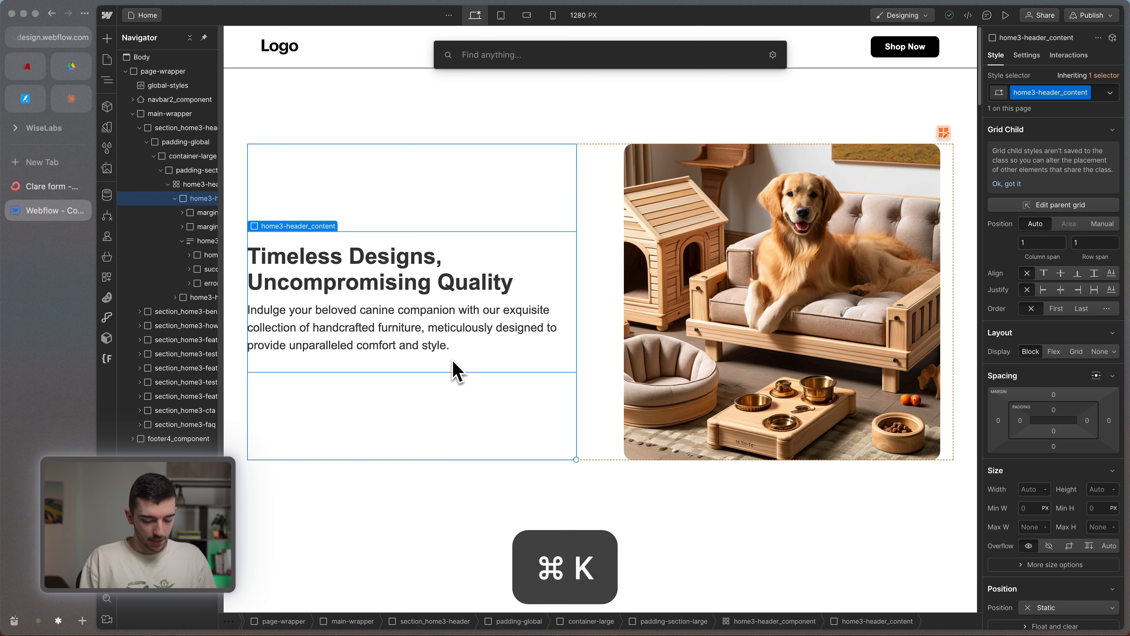
{"action": "type", "text": "code"}
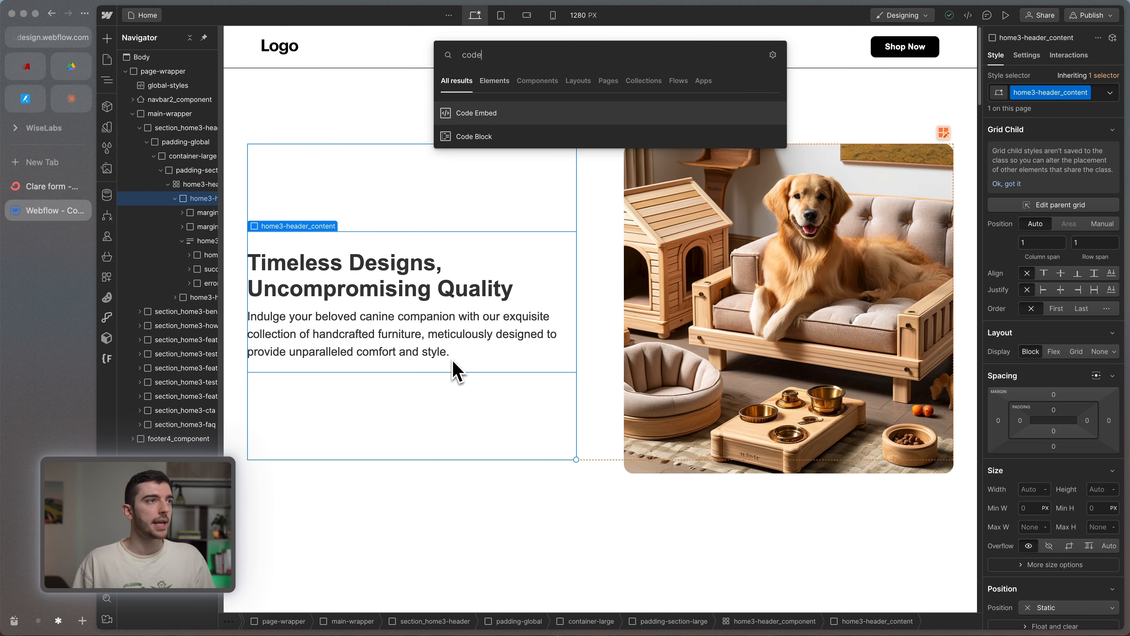
{"action": "key", "text": "Return"}
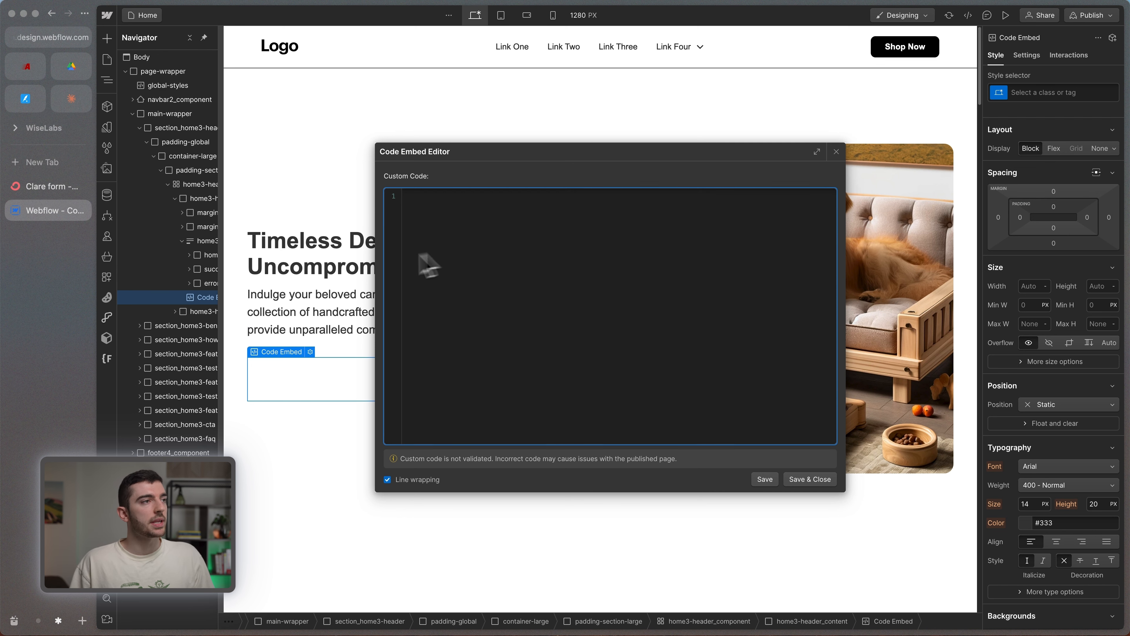
{"action": "key", "text": "super+v"}
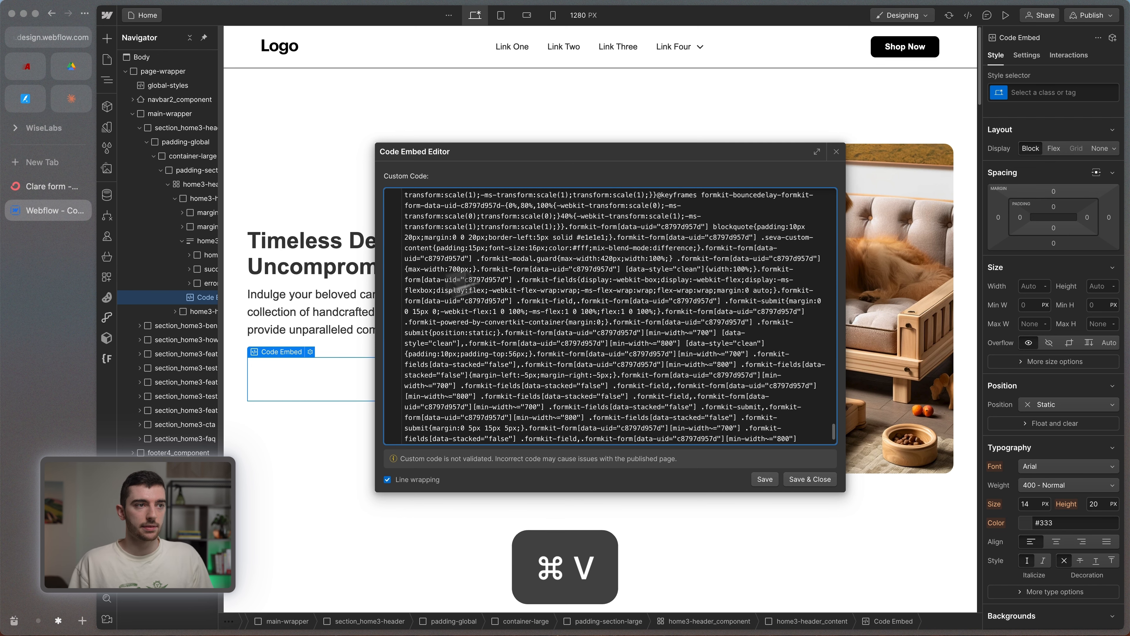
{"action": "left_click", "coordinate": [819, 485]}
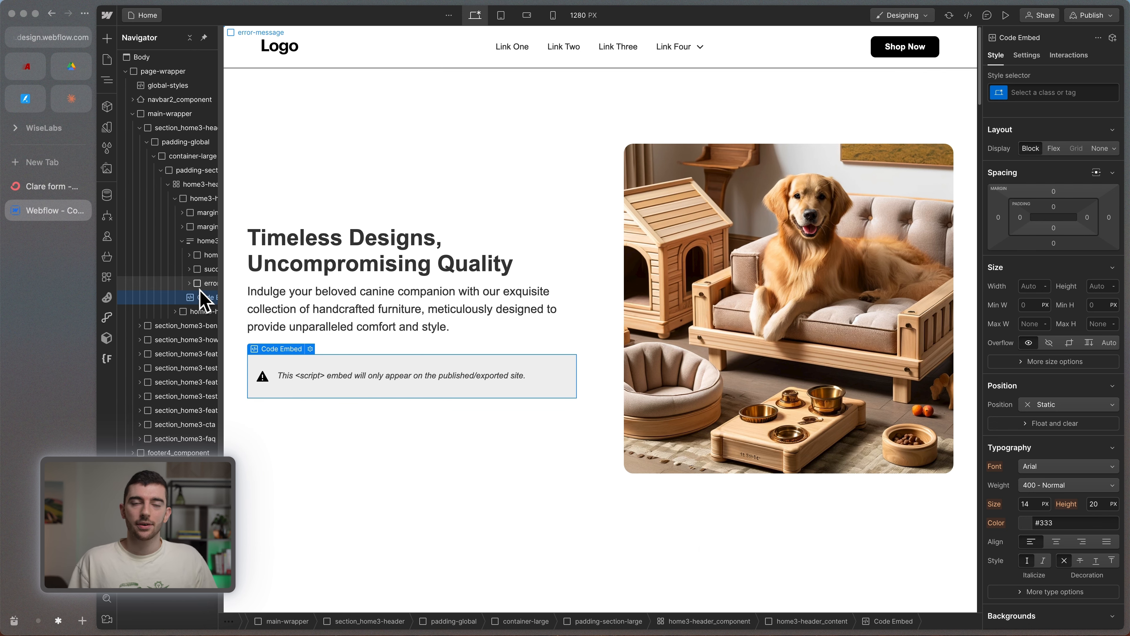
Publish the site to the staging domain convertkit-form.webflow.io
{"action": "left_click", "coordinate": [1092, 15]}
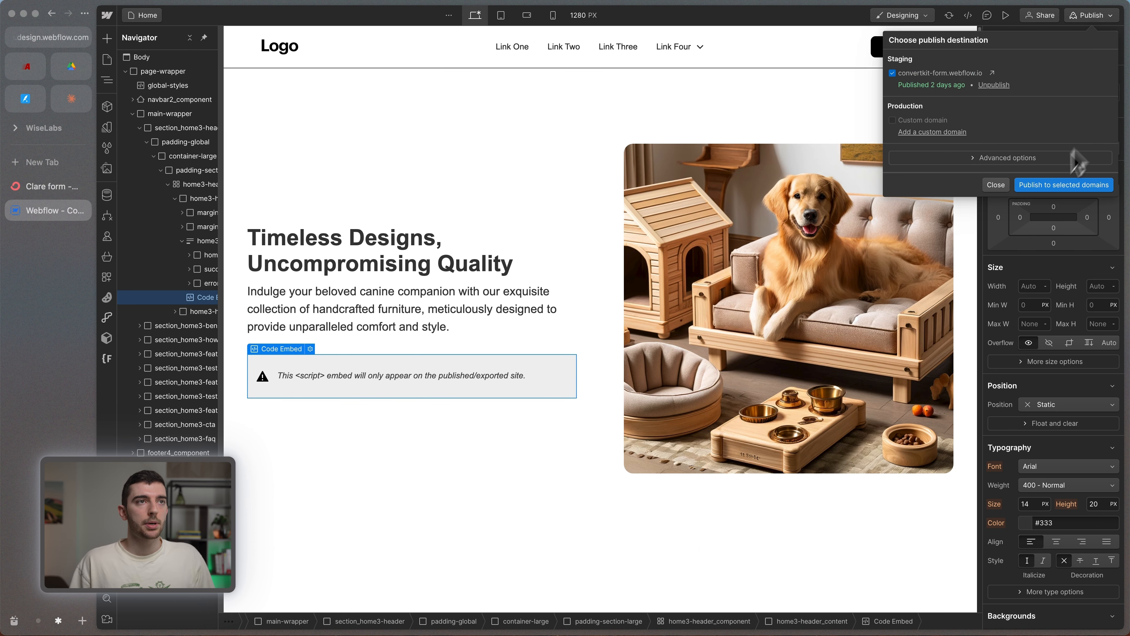
{"action": "left_click", "coordinate": [1047, 186]}
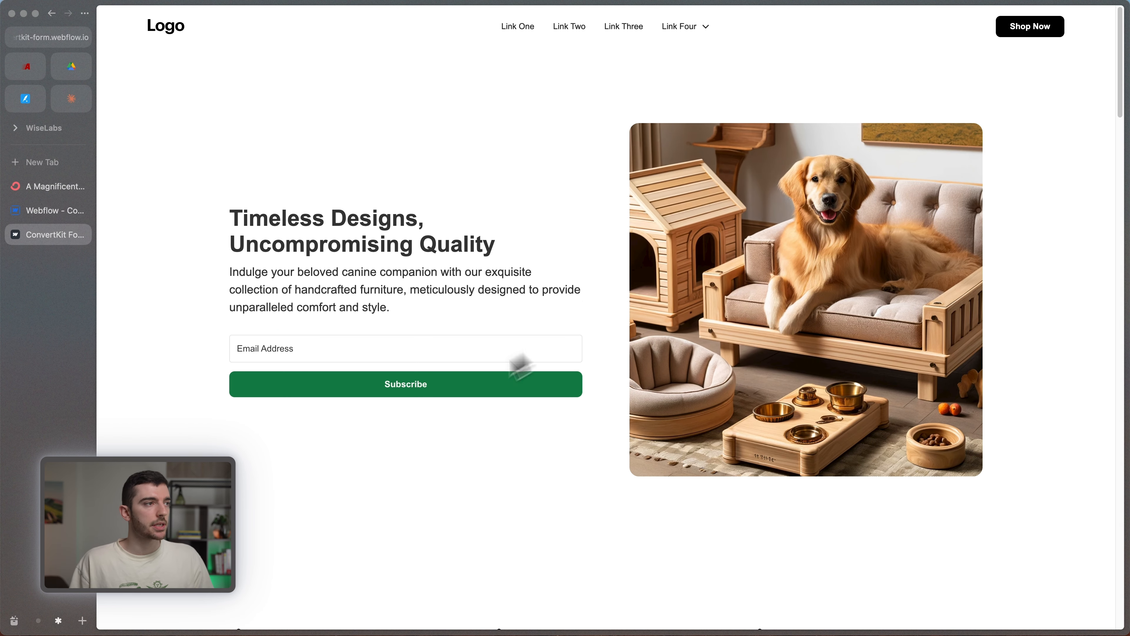
Test the published signup form by filling in a saved email address and submitting the subscription
{"action": "left_click", "coordinate": [331, 354]}
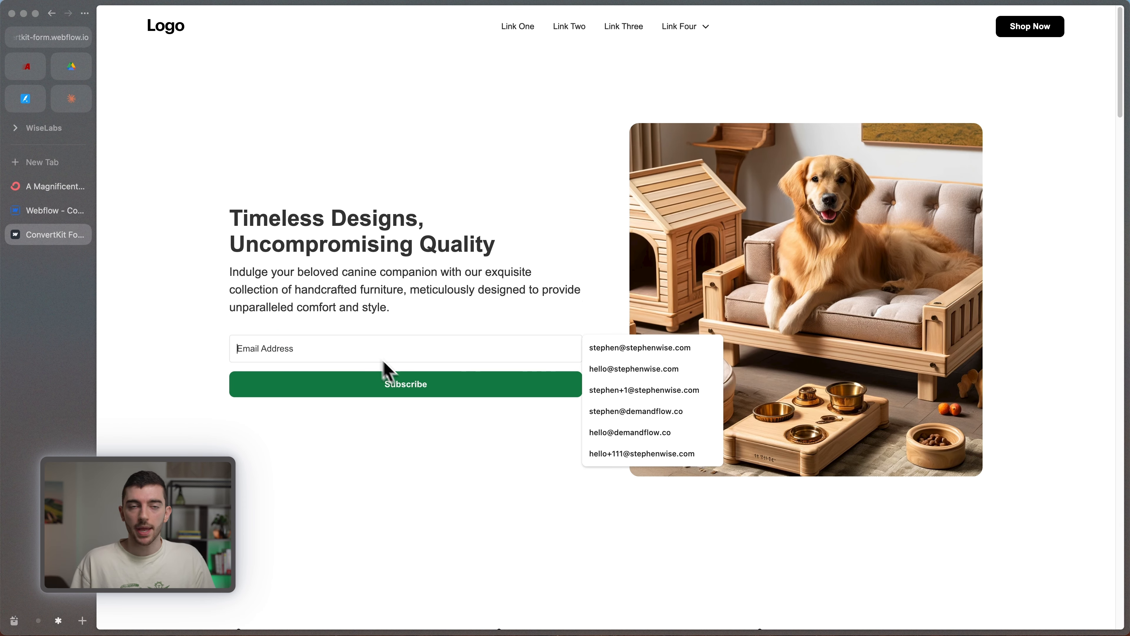
{"action": "left_click", "coordinate": [641, 370]}
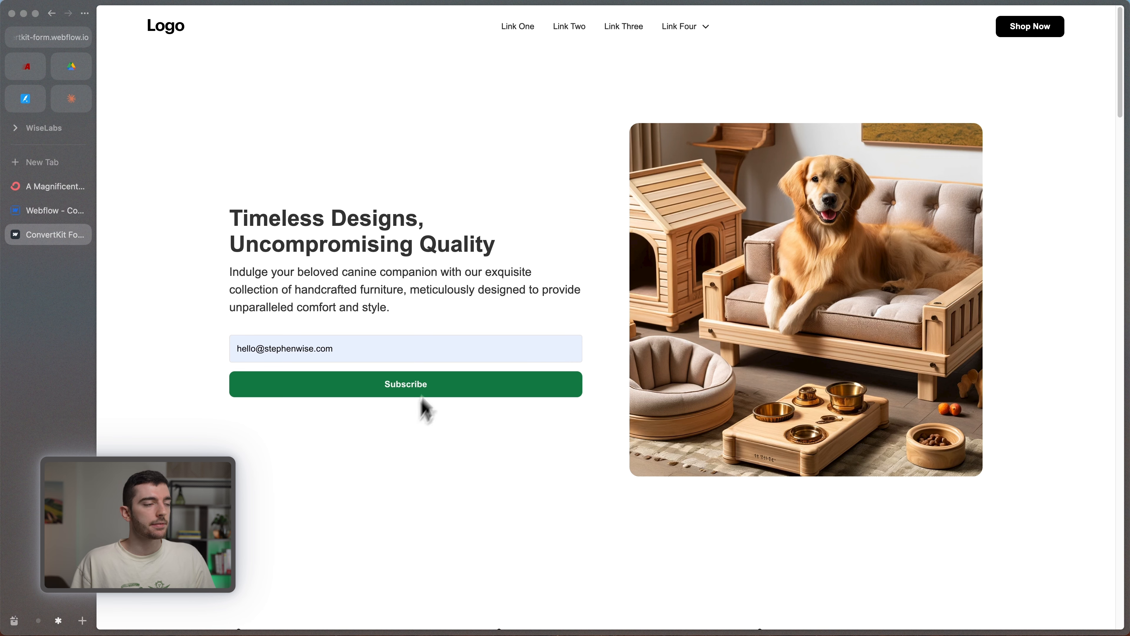
{"action": "left_click", "coordinate": [378, 391]}
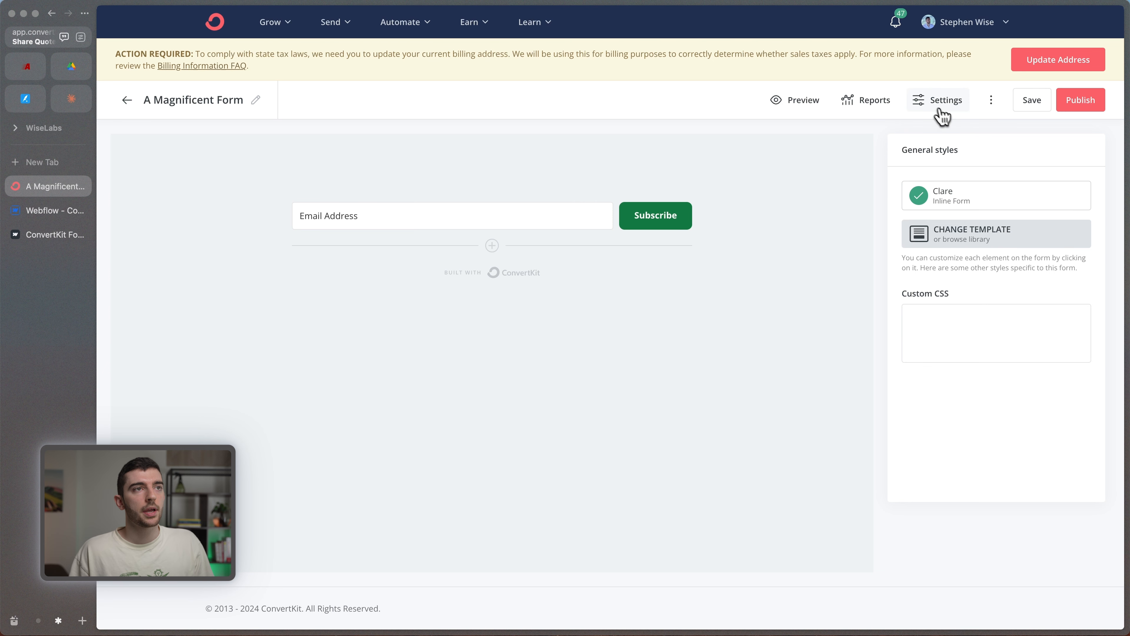
Switch to ConvertKit and examine the style options available for the form's Subscribe button and Email Address field
{"action": "left_click", "coordinate": [939, 103]}
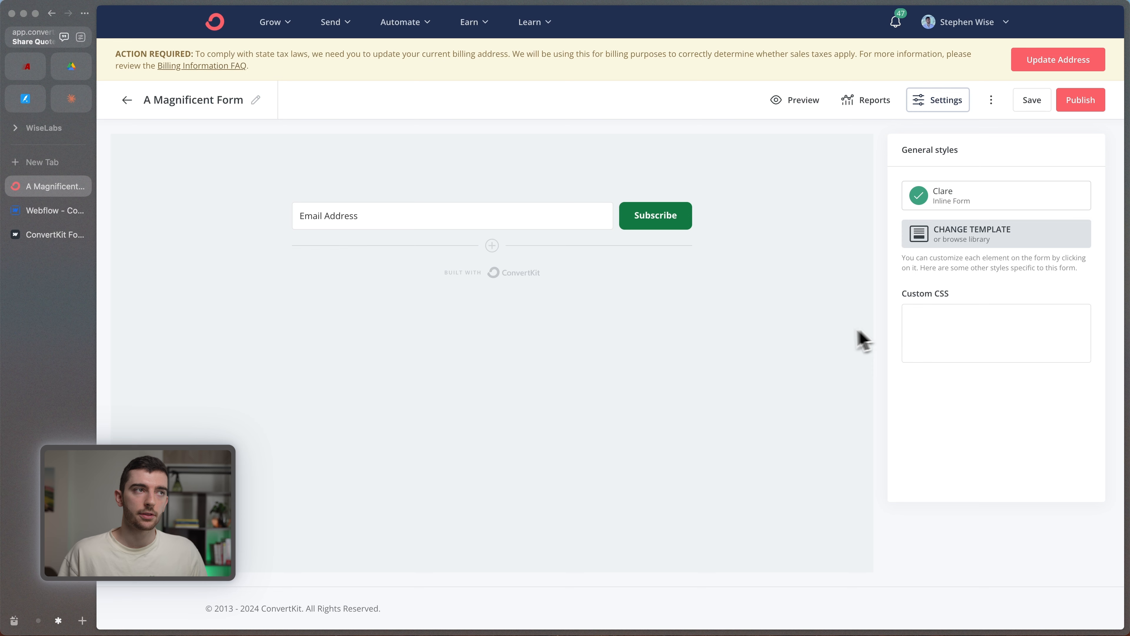
{"action": "left_click", "coordinate": [623, 225]}
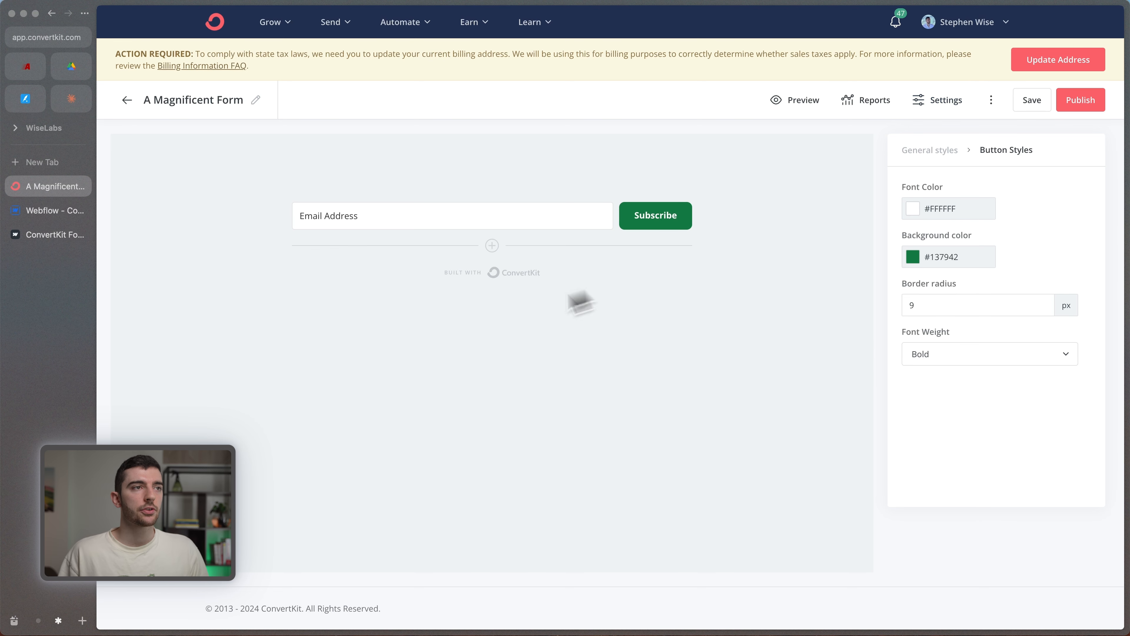
{"action": "left_click", "coordinate": [507, 215]}
{"action": "left_click", "coordinate": [341, 284]}
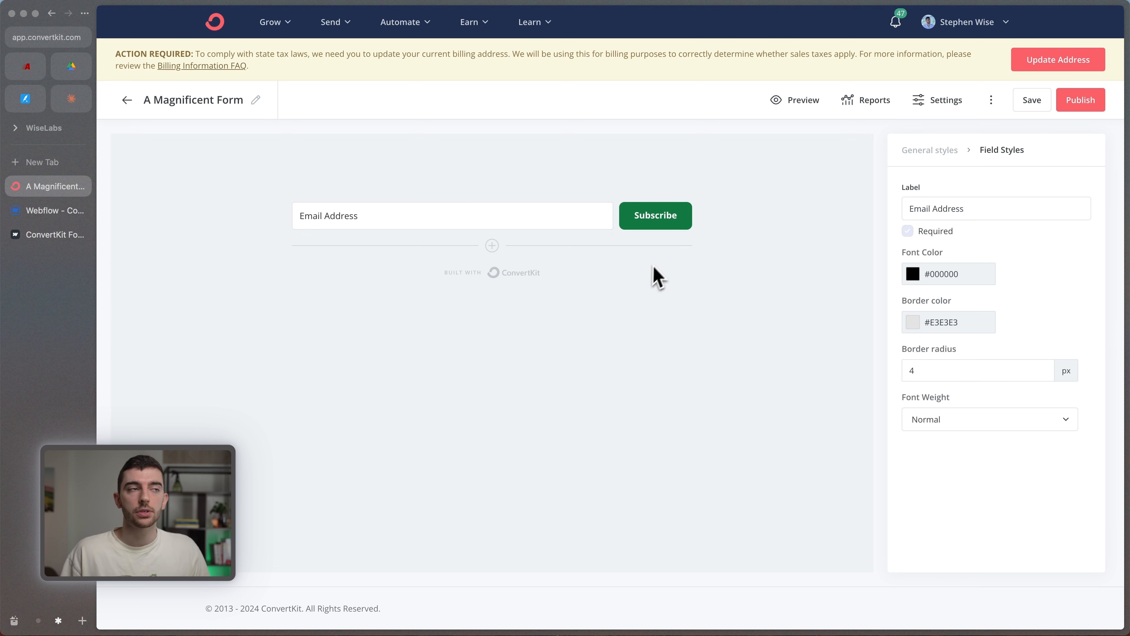
{"action": "left_click", "coordinate": [663, 228]}
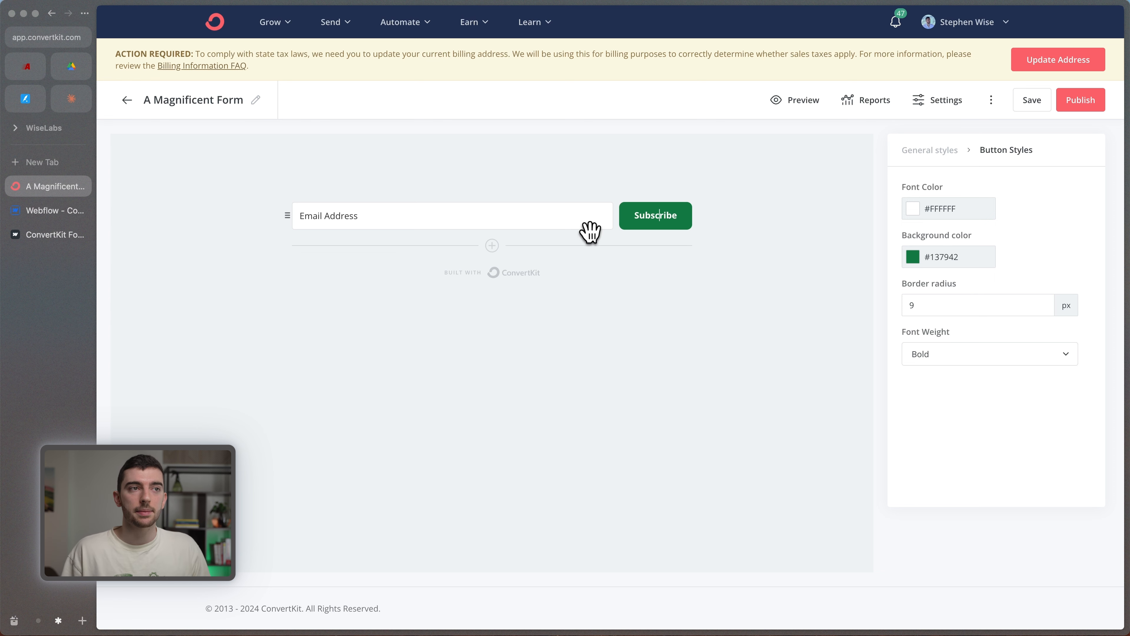
{"action": "left_click", "coordinate": [580, 214]}
{"action": "left_click", "coordinate": [591, 305]}
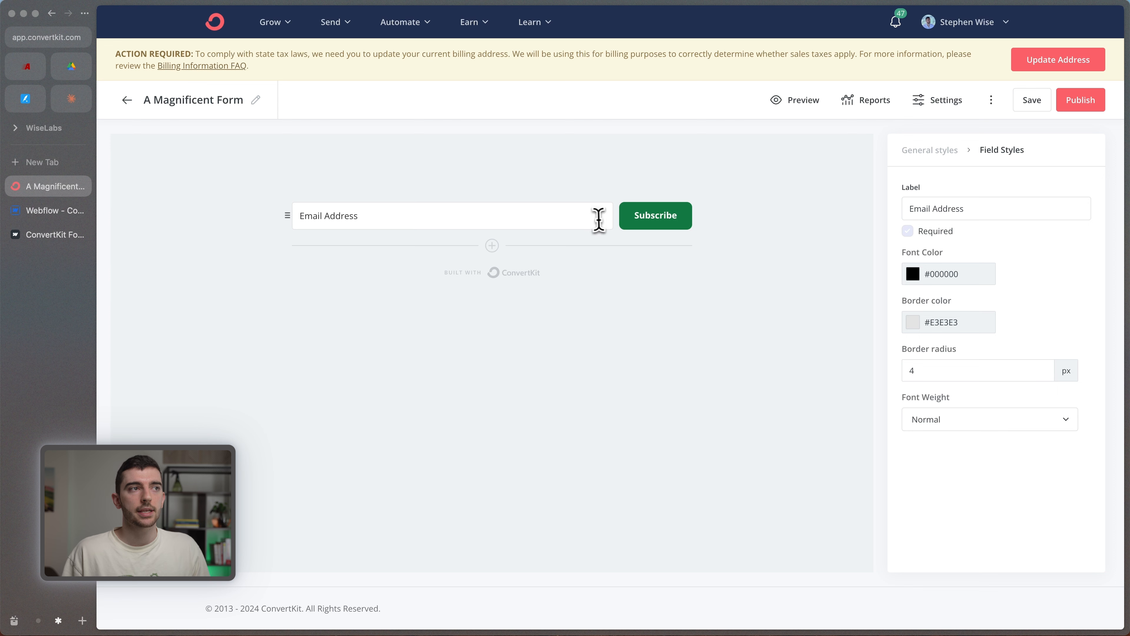
{"action": "left_click", "coordinate": [612, 215]}
{"action": "left_click", "coordinate": [635, 223]}
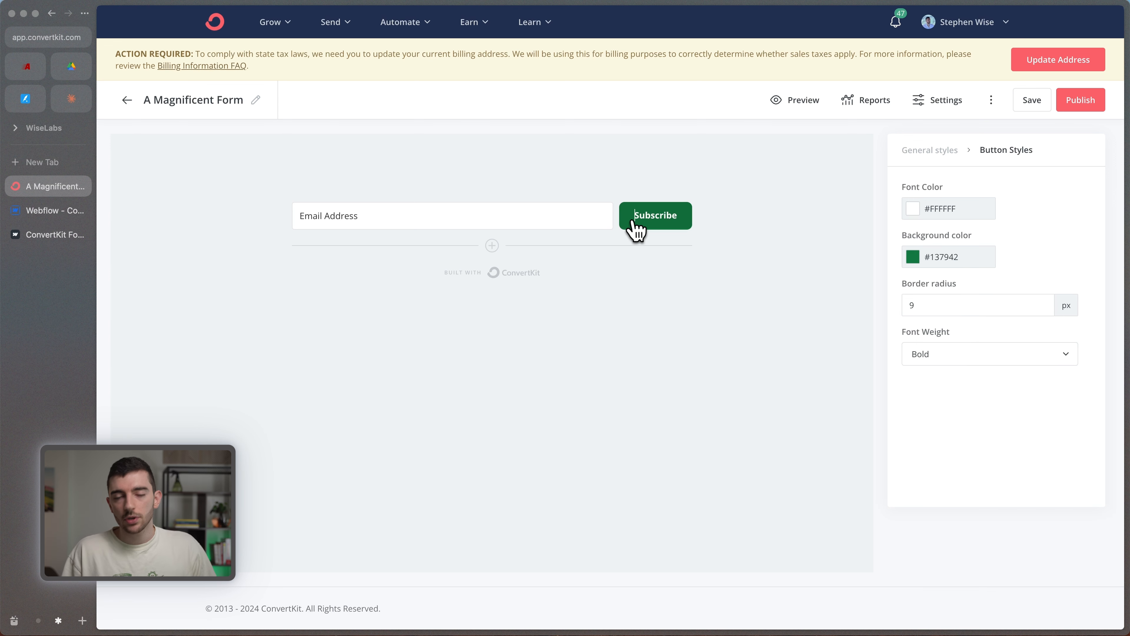
{"action": "left_click", "coordinate": [925, 151]}
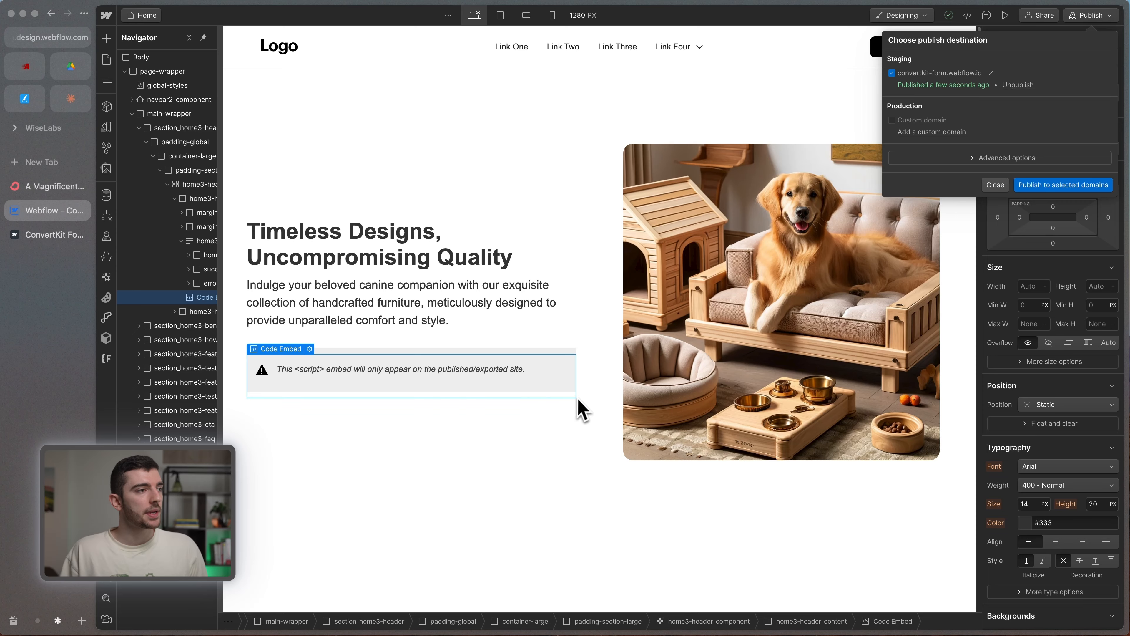
In Webflow, delete the Code Embed from the header and add a Form Block inside home3-header_content
{"action": "left_click", "coordinate": [516, 370]}
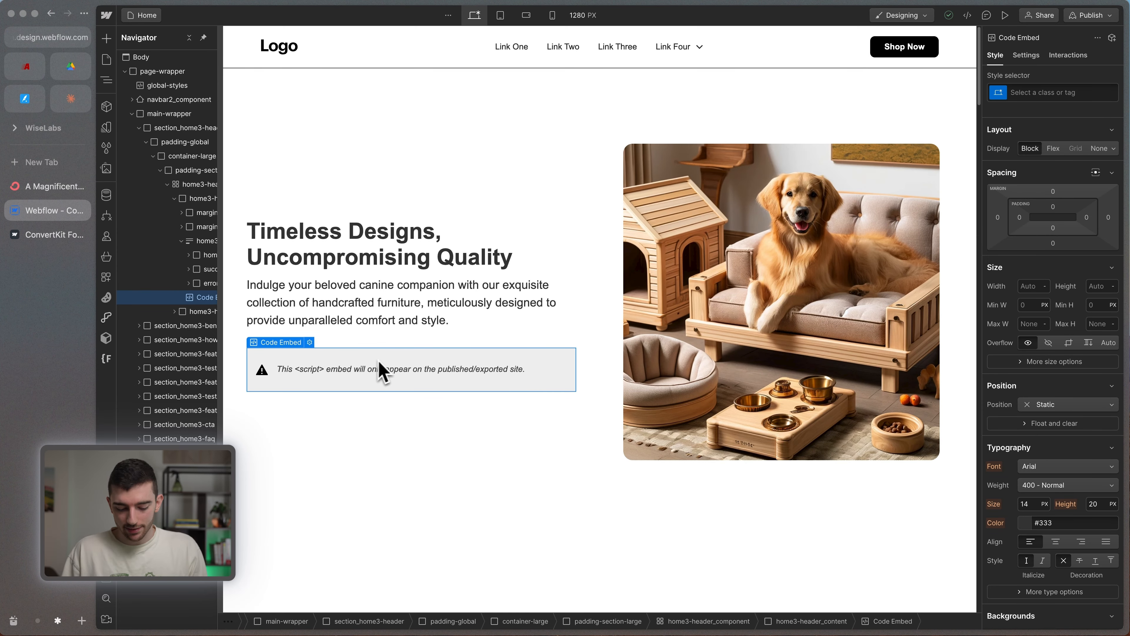
{"action": "key", "text": "BackSpace"}
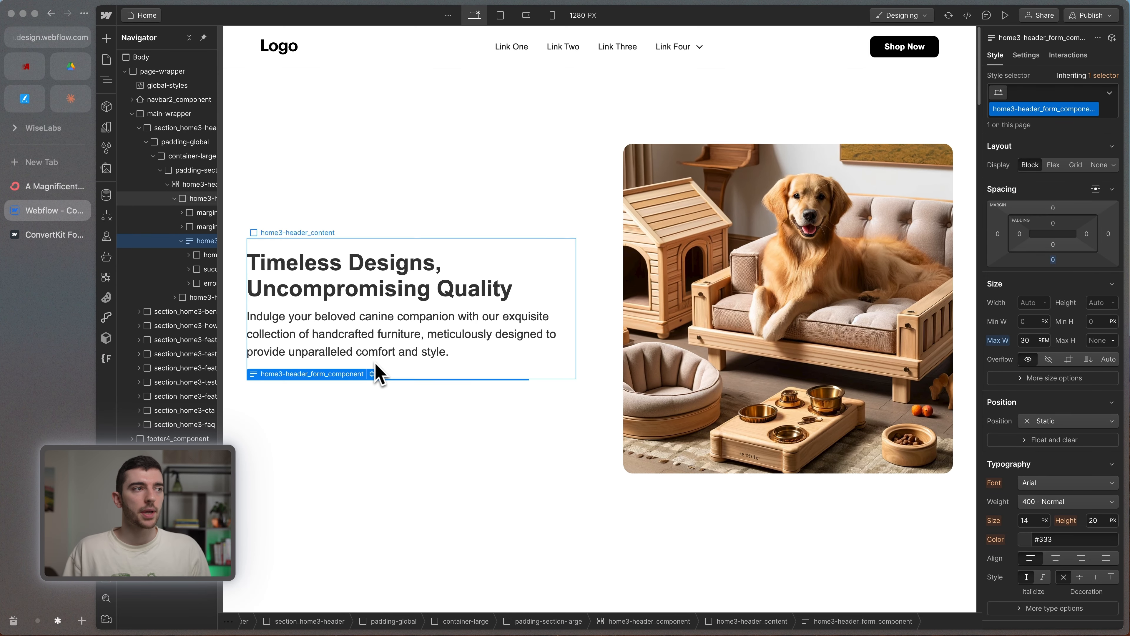
{"action": "left_click", "coordinate": [387, 356]}
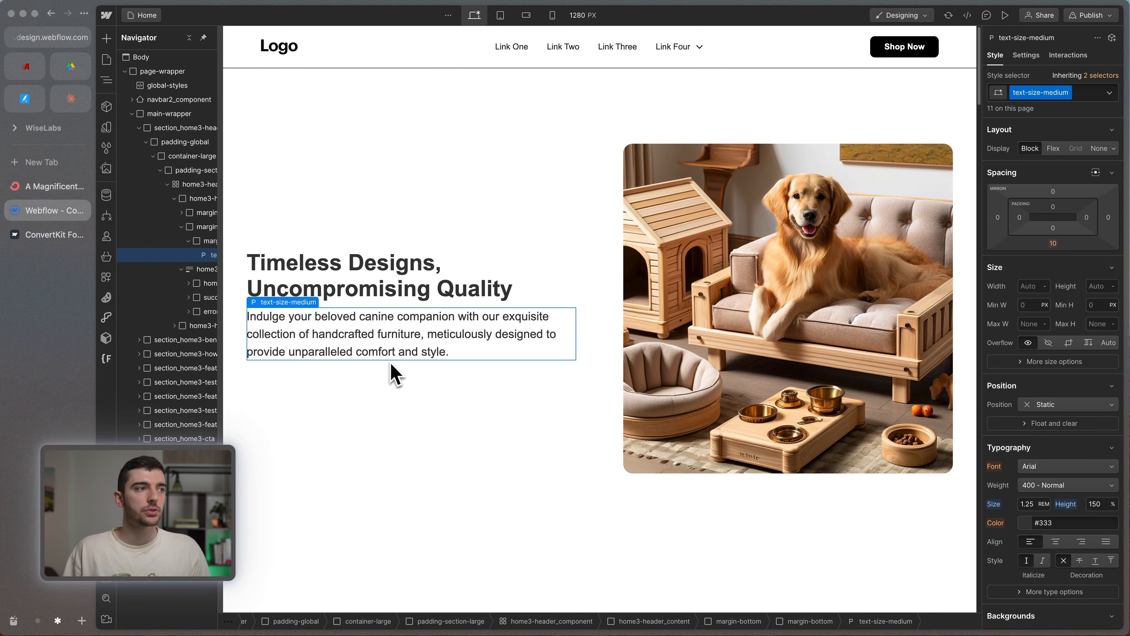
{"action": "left_click", "coordinate": [394, 381]}
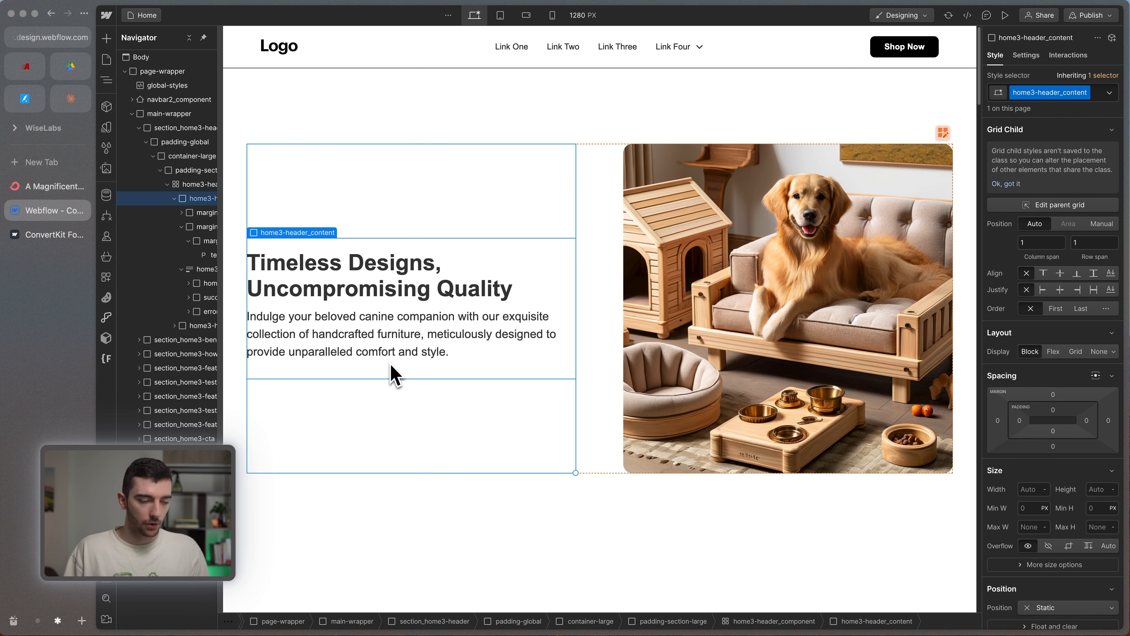
{"action": "key", "text": "super+k"}
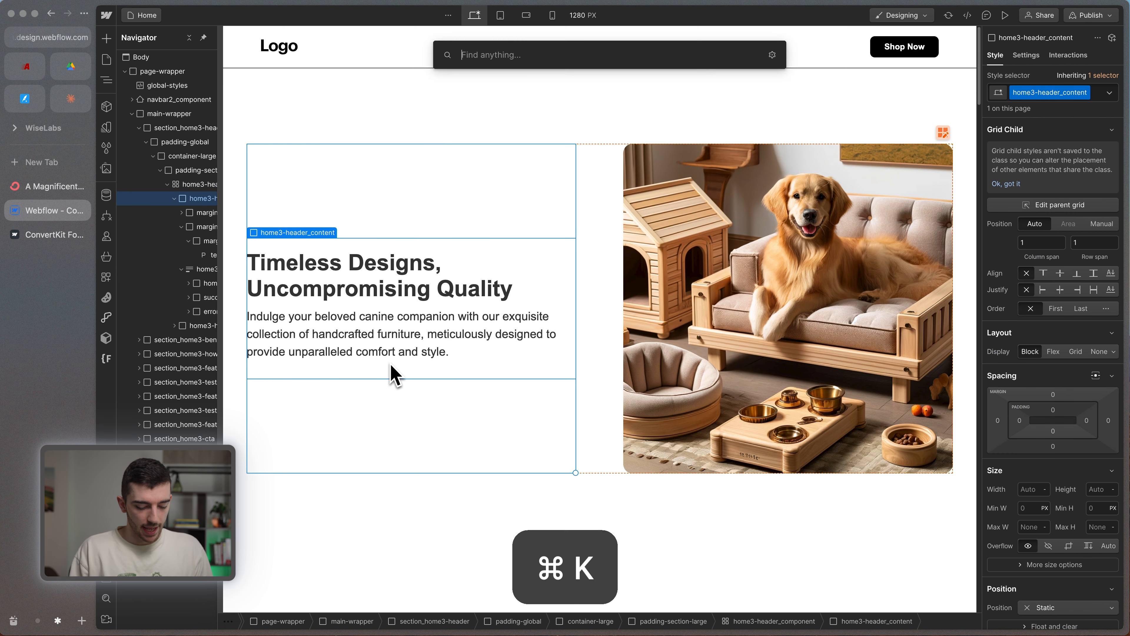
{"action": "type", "text": "form"}
{"action": "key", "text": "Return"}
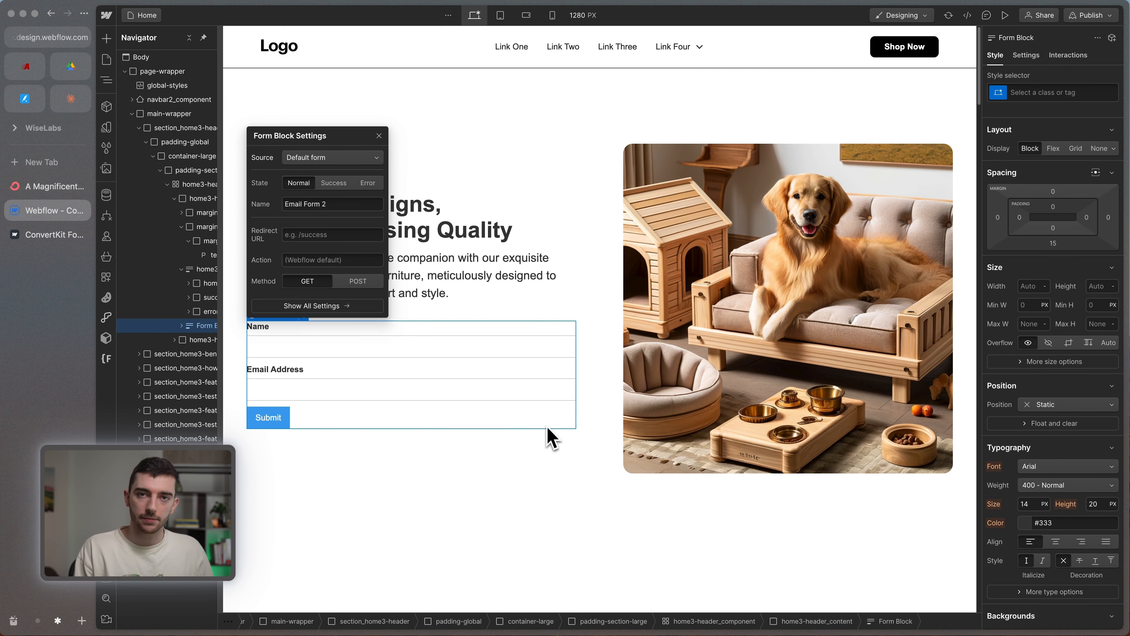
Delete the Name text field and its label from the new form
{"action": "left_click", "coordinate": [370, 347]}
{"action": "key", "text": "BackSpace"}
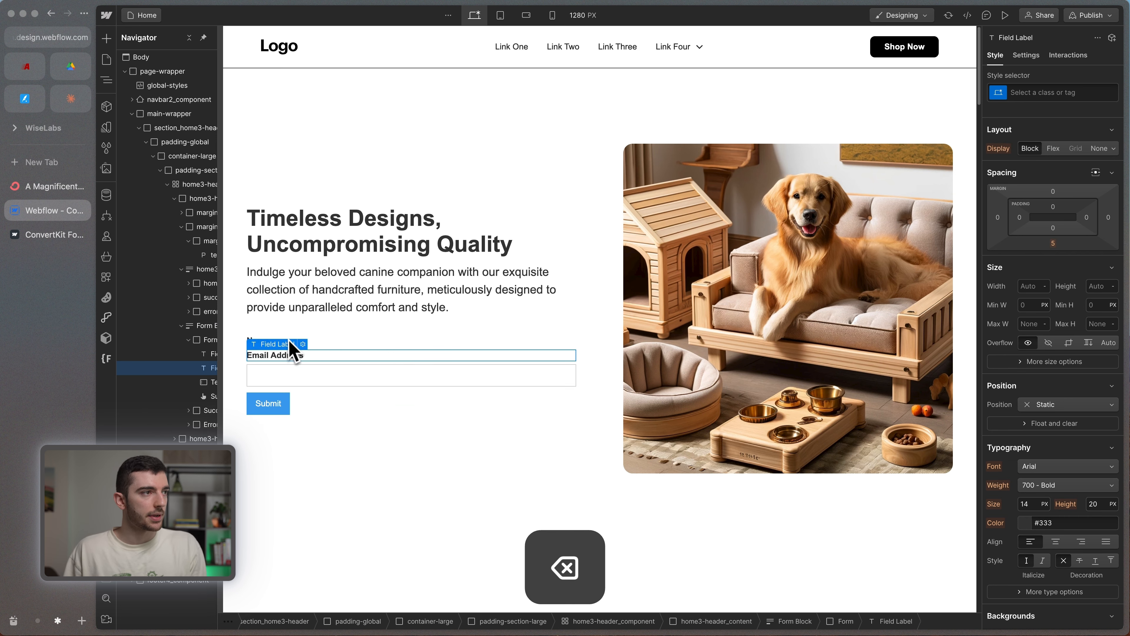
{"action": "left_click", "coordinate": [327, 335]}
{"action": "left_click", "coordinate": [328, 342]}
{"action": "key", "text": "BackSpace"}
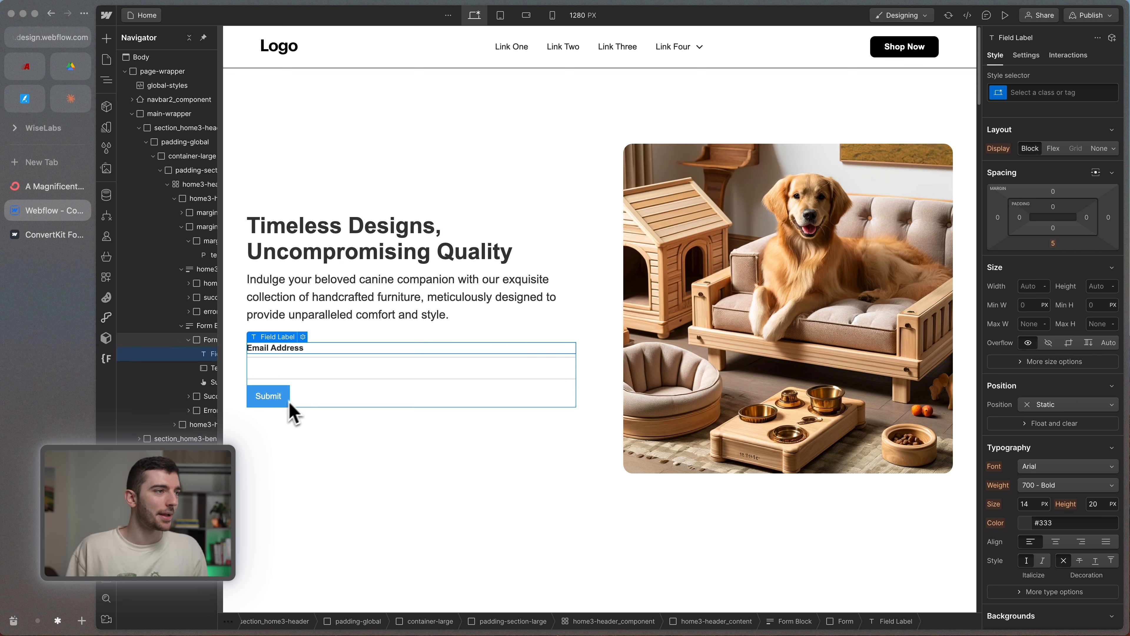
Apply the existing form_input class to the form's email text field
{"action": "left_click", "coordinate": [326, 376]}
{"action": "key", "text": "super+Return"}
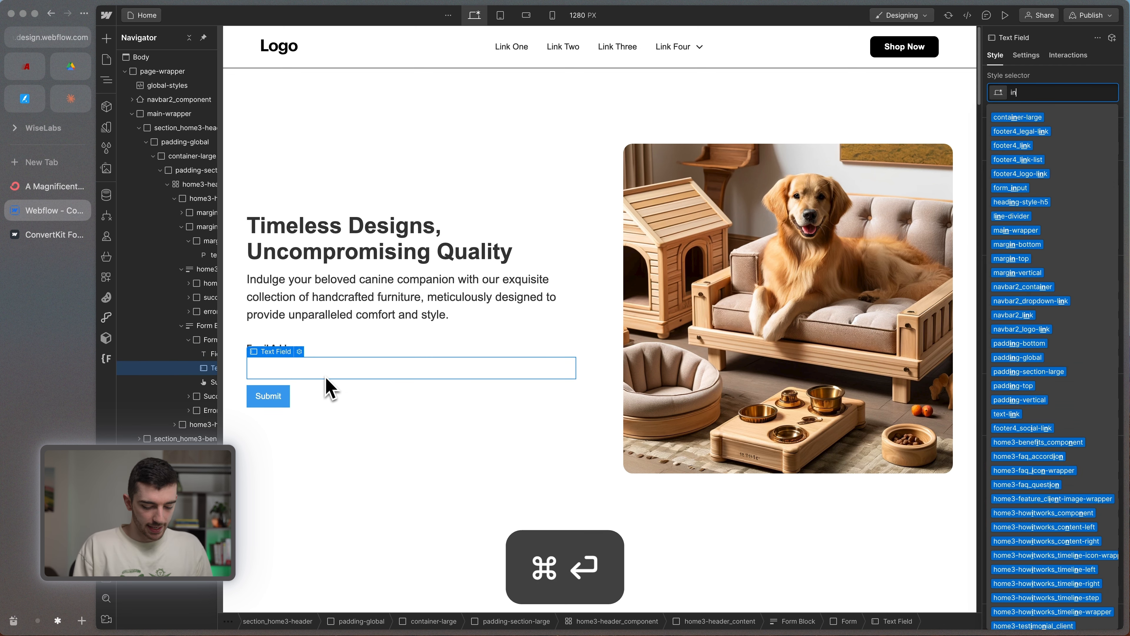
{"action": "key", "text": "Down"}
{"action": "key", "text": "Return"}
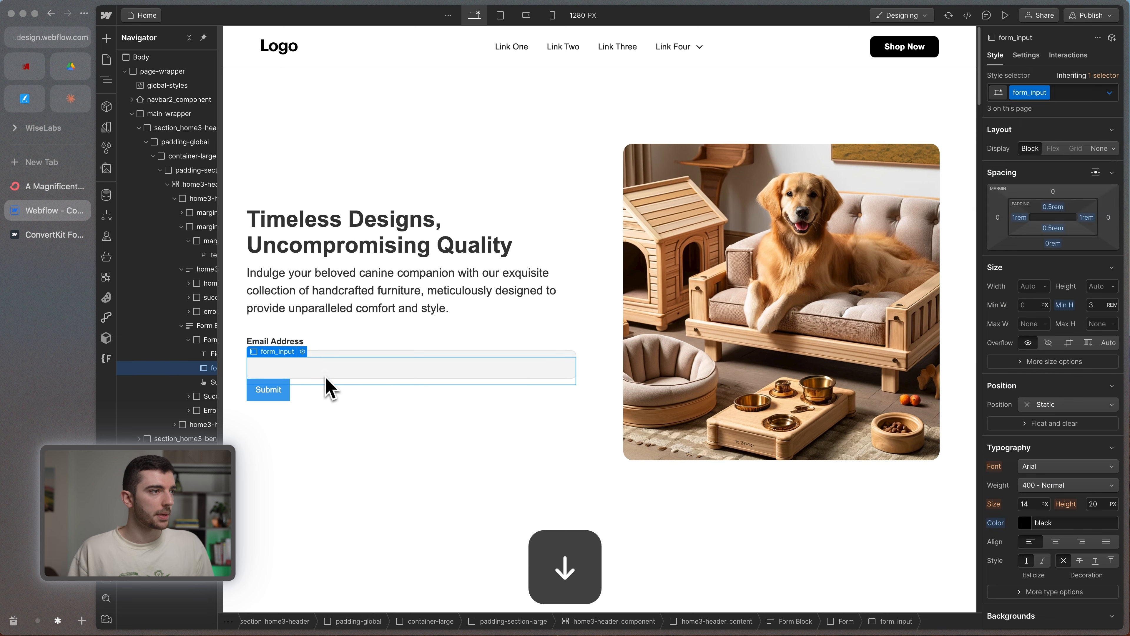
Apply the existing button class to the form's Submit button
{"action": "left_click", "coordinate": [285, 396]}
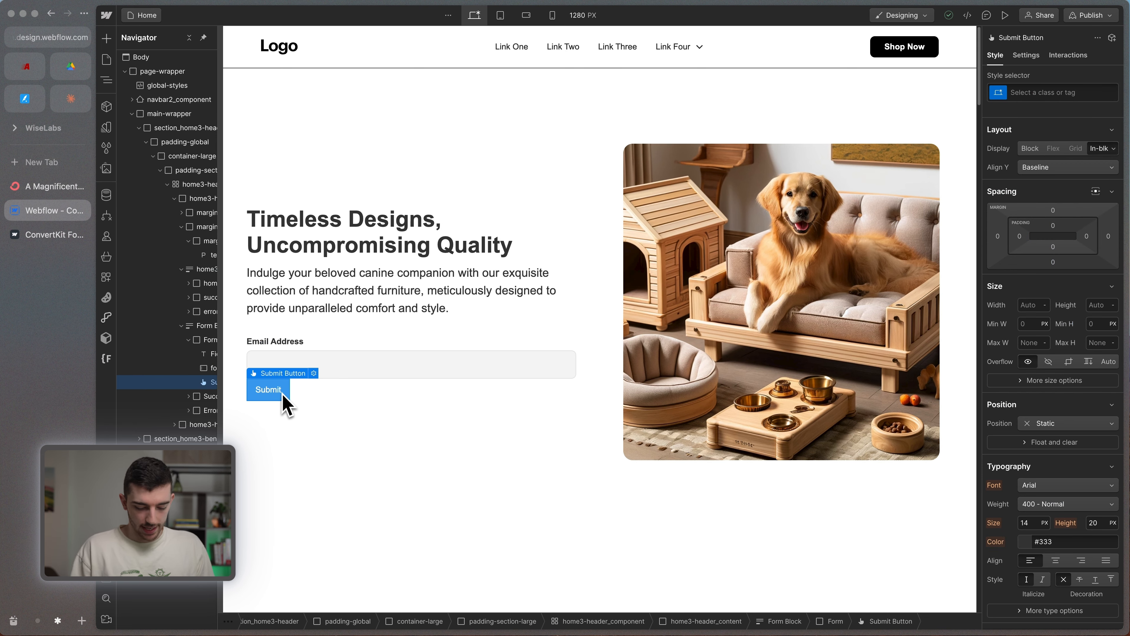
{"action": "key", "text": "super+Return"}
{"action": "type", "text": "butt"}
{"action": "key", "text": "Down"}
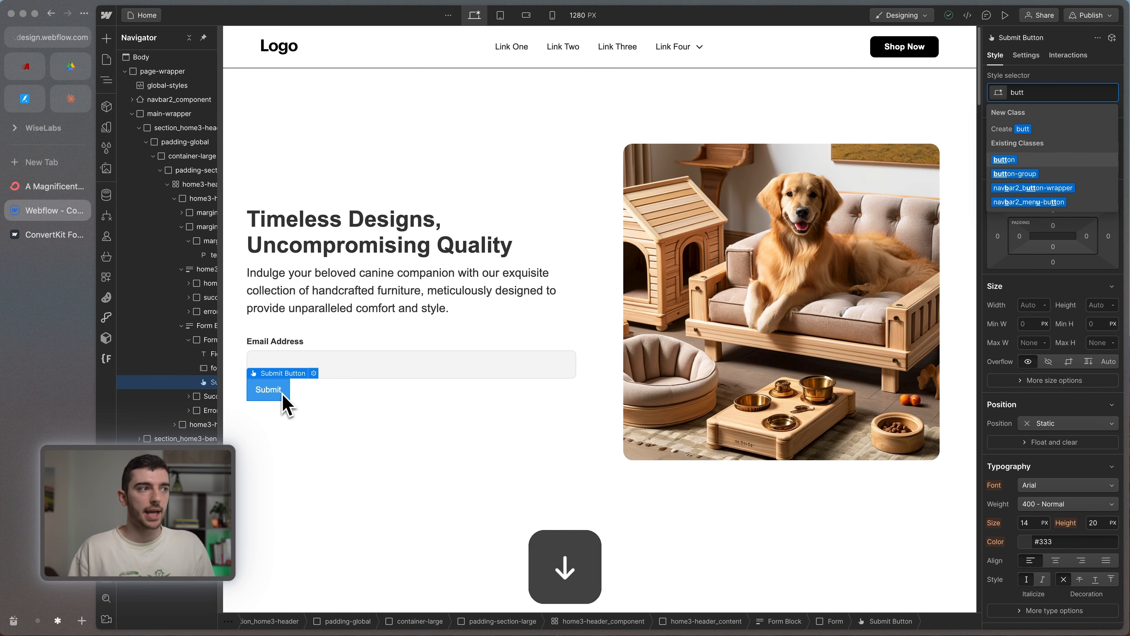
{"action": "key", "text": "Return"}
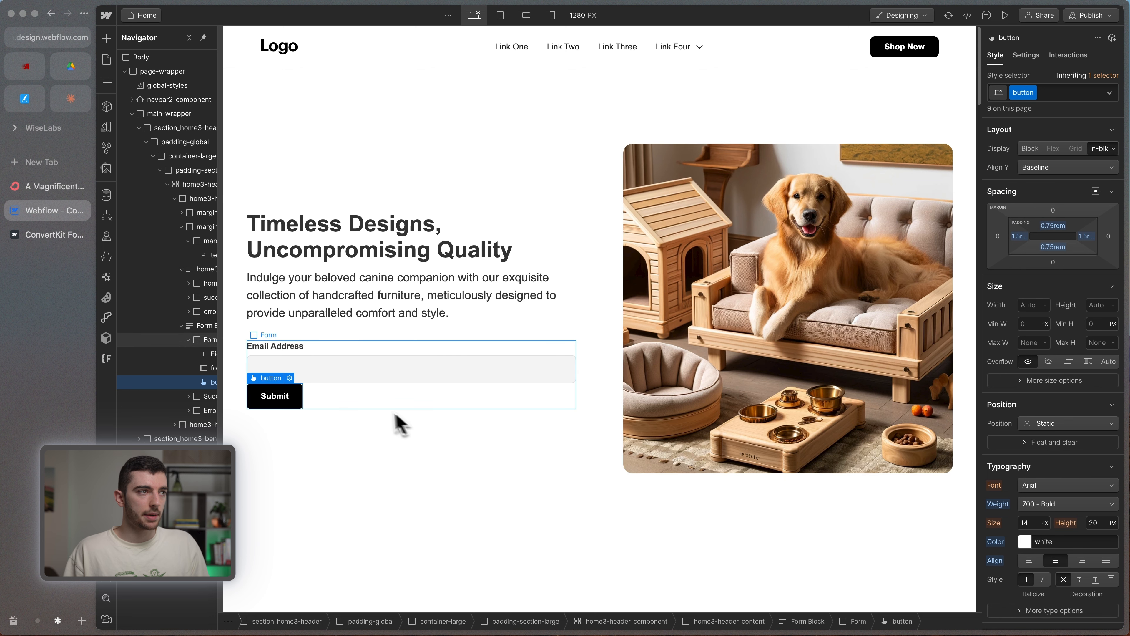
Delete the Email Address label and set the form's layout to Flex with a 2 rem gap
{"action": "left_click", "coordinate": [287, 350]}
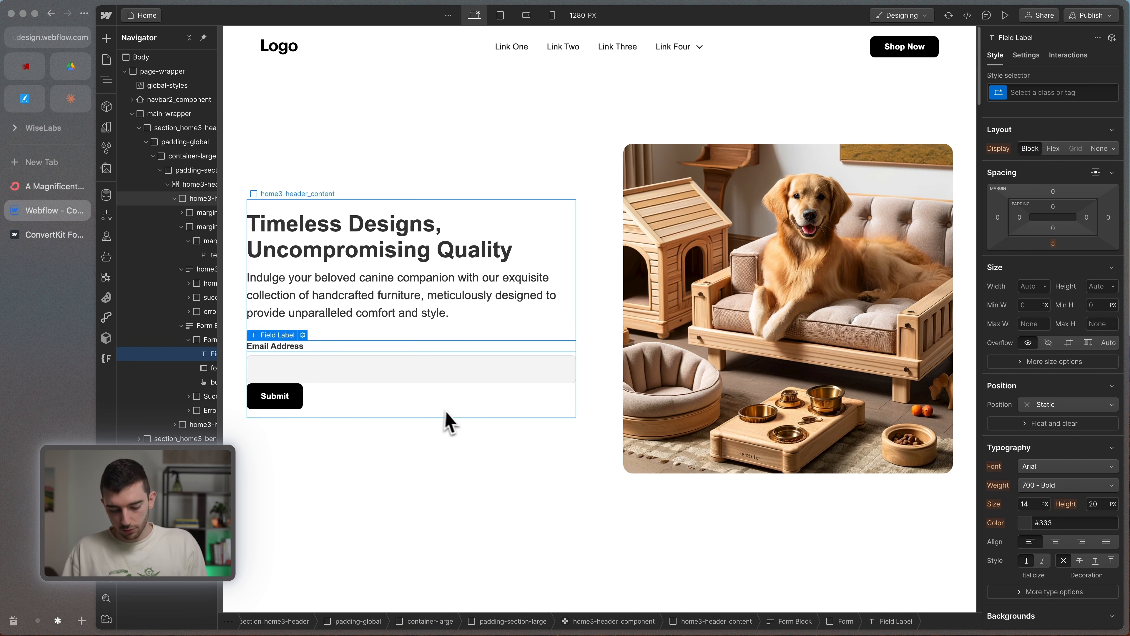
{"action": "key", "text": "BackSpace"}
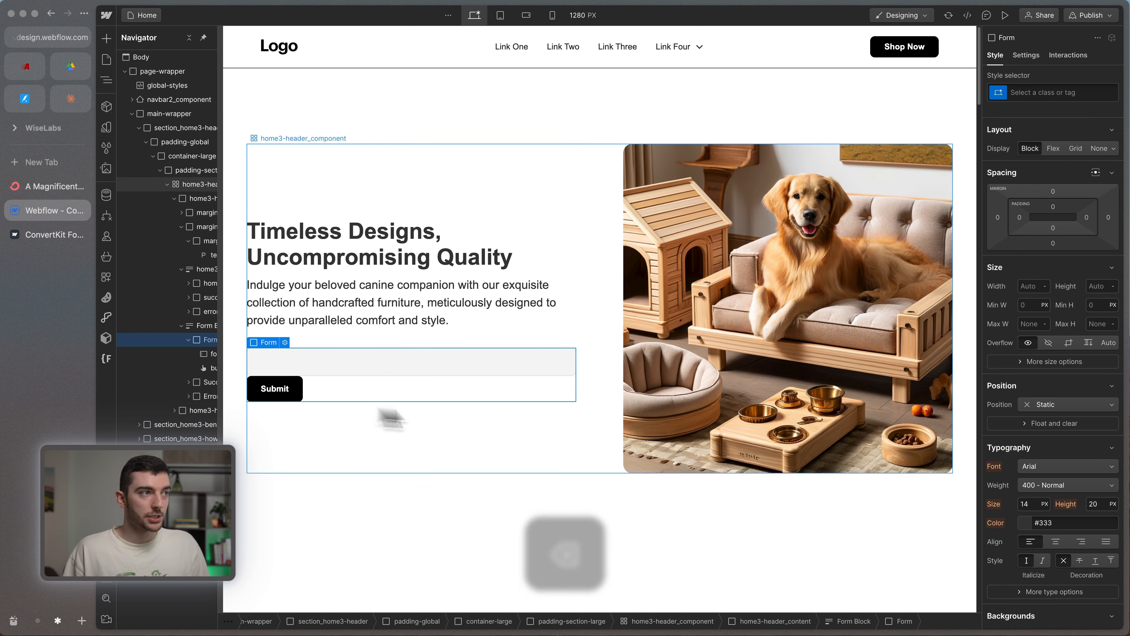
{"action": "left_click", "coordinate": [1053, 150]}
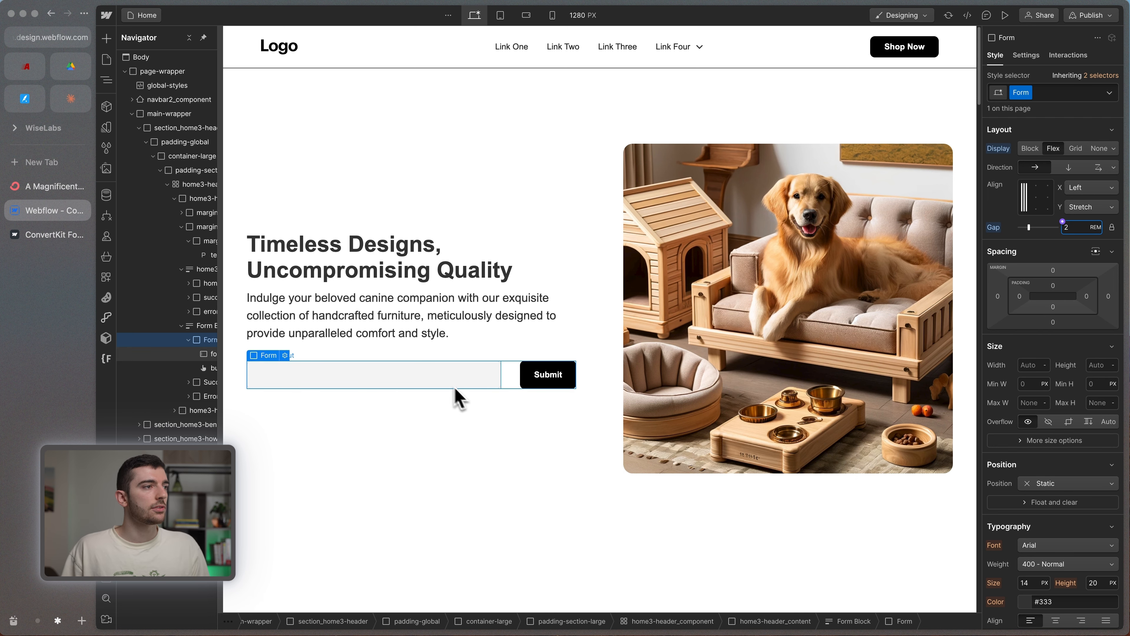
Open the email text field's settings and rename the form as Email
{"action": "left_click", "coordinate": [445, 382]}
{"action": "left_click", "coordinate": [1029, 57]}
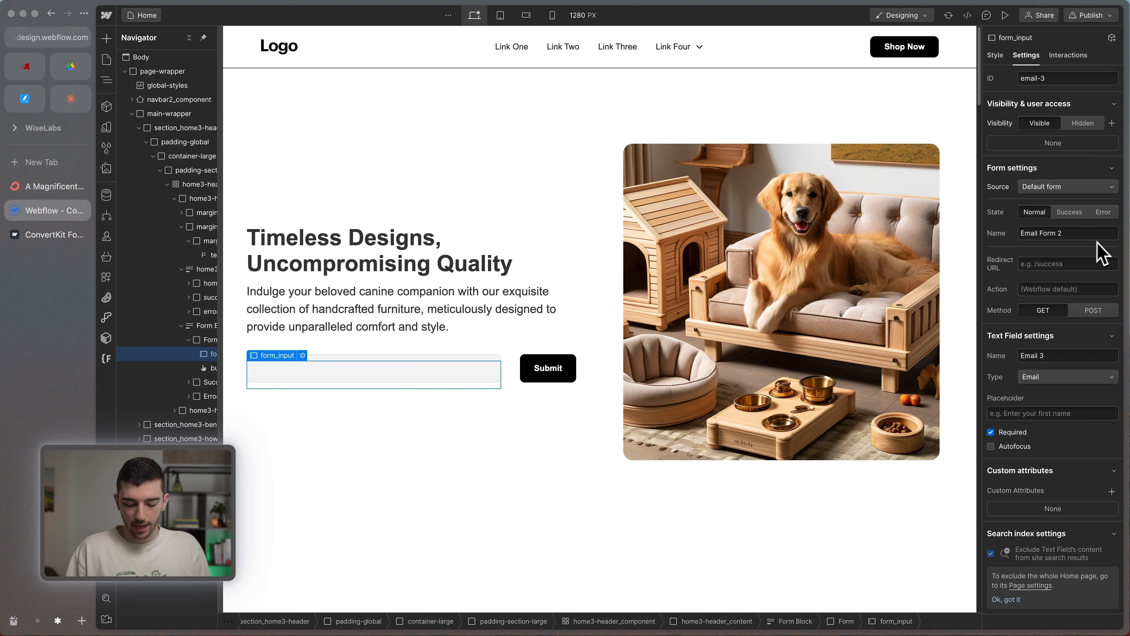
{"action": "key", "text": "BackSpace"}
{"action": "key", "text": "BackSpace"}
{"action": "key", "text": "super+shift+Left"}
{"action": "type", "text": "Email"}
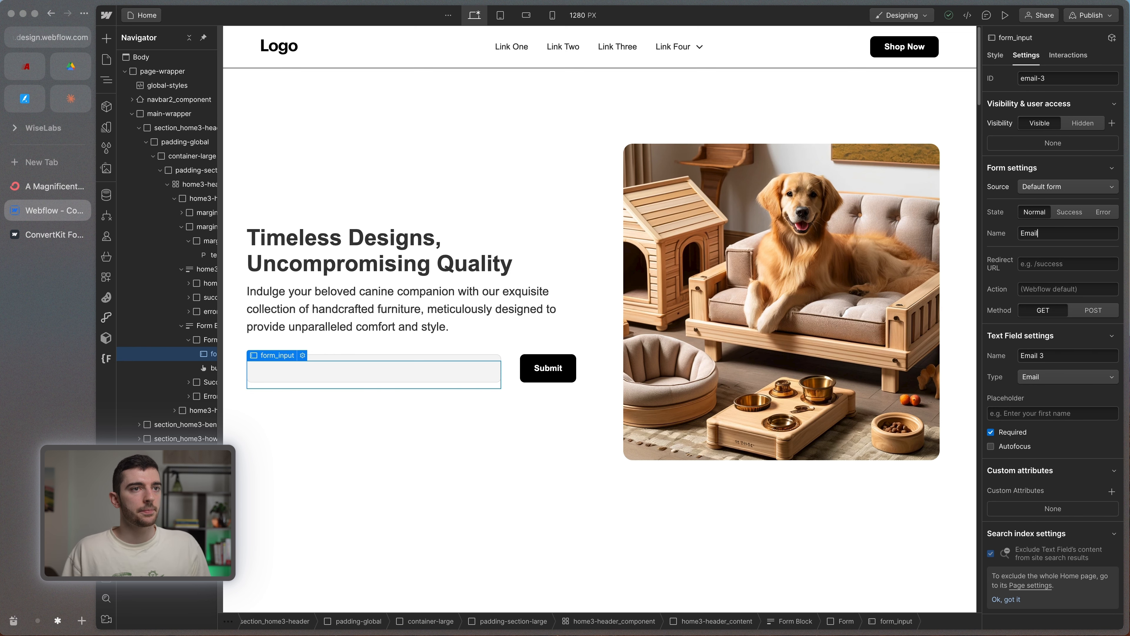
Set the email text field's placeholder to a sample email address
{"action": "double_click", "coordinate": [1050, 356]}
{"action": "left_click", "coordinate": [1033, 413]}
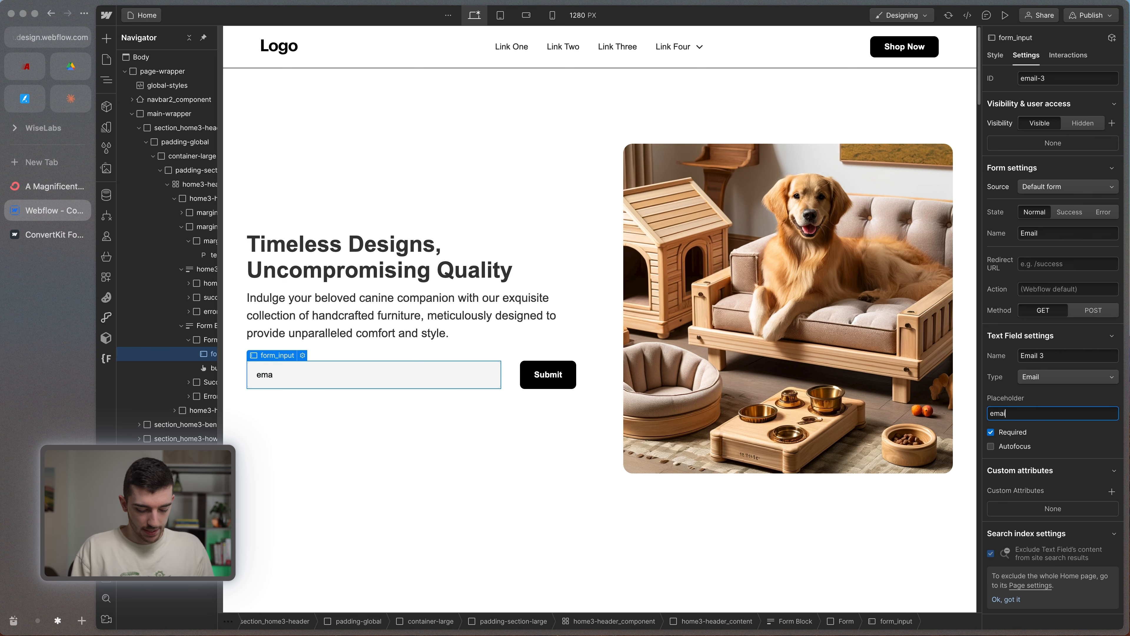
{"action": "type", "text": "email@addre"}
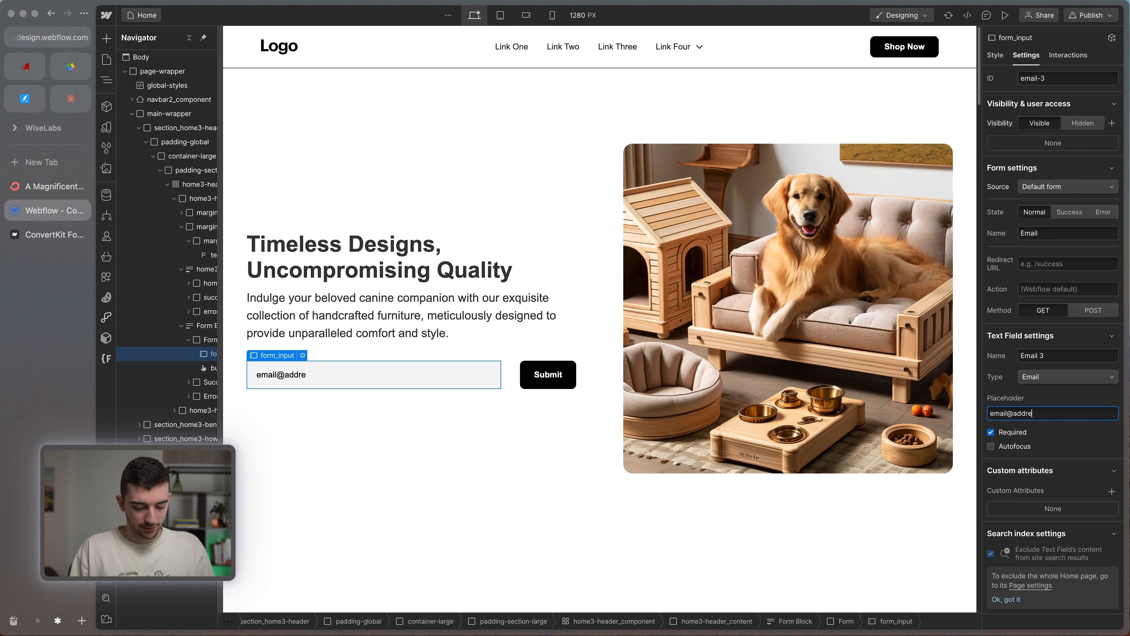
{"action": "type", "text": "ss.com"}
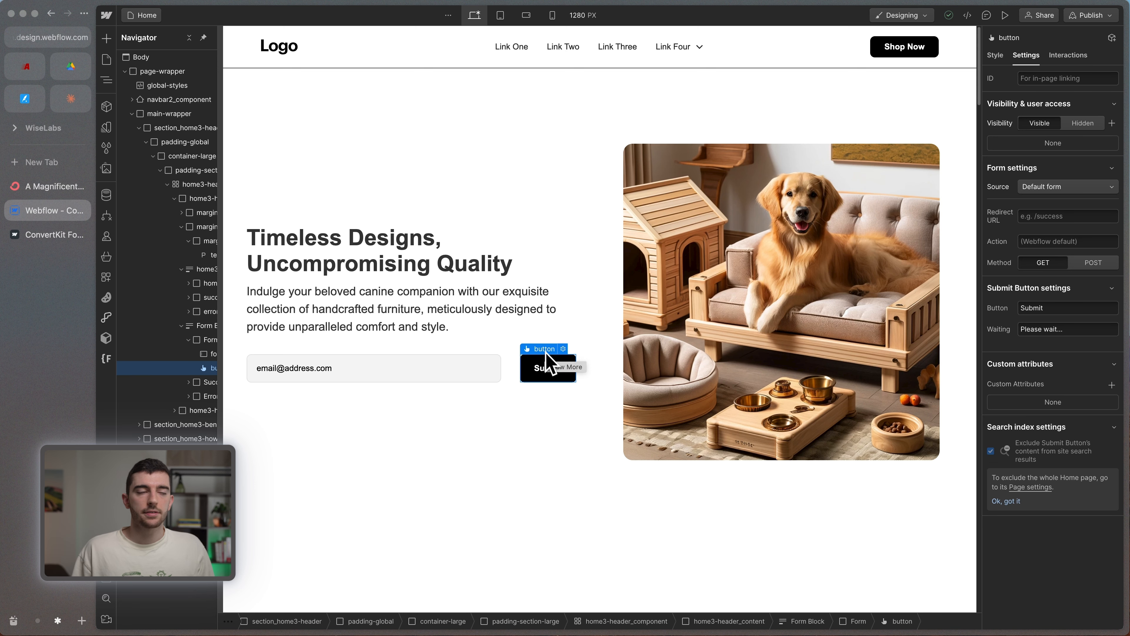
Set the email text field's name to email_address and select the parent Form element
{"action": "left_click", "coordinate": [483, 374]}
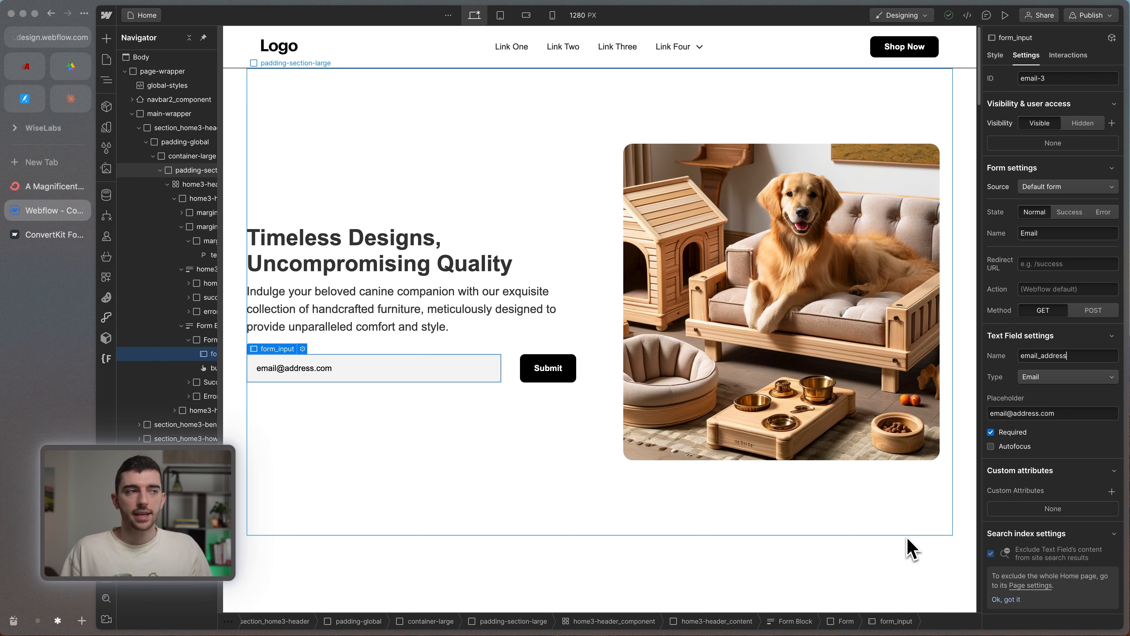
{"action": "left_click", "coordinate": [512, 387]}
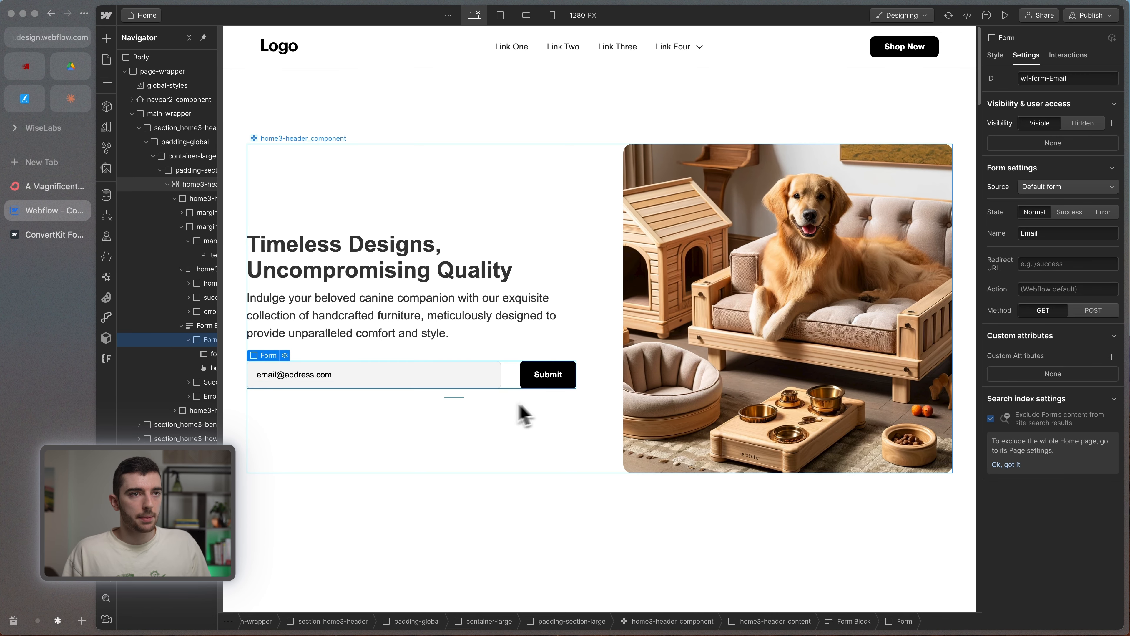